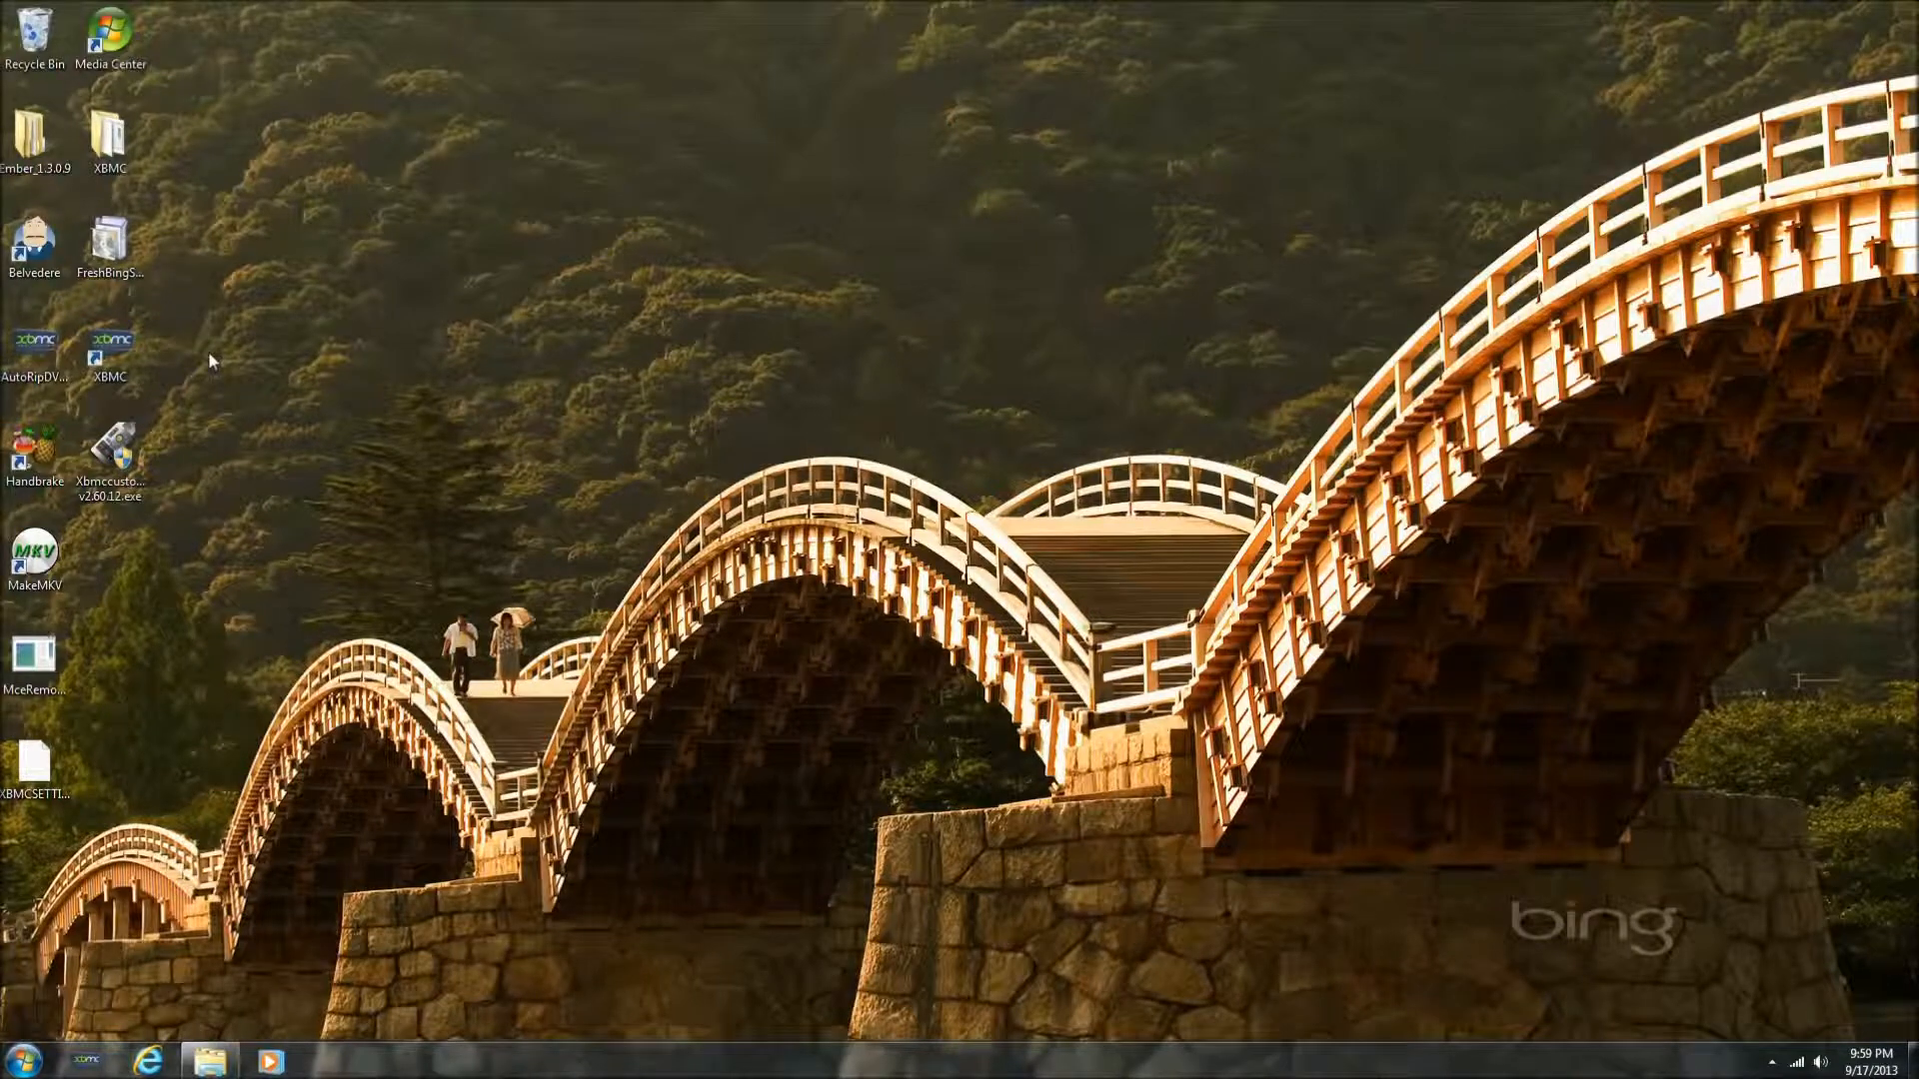
# Launch HandBrake, then reposition its window and make it taller to show the full settings area
pyautogui.click(110, 242)
pyautogui.click(22, 1059)
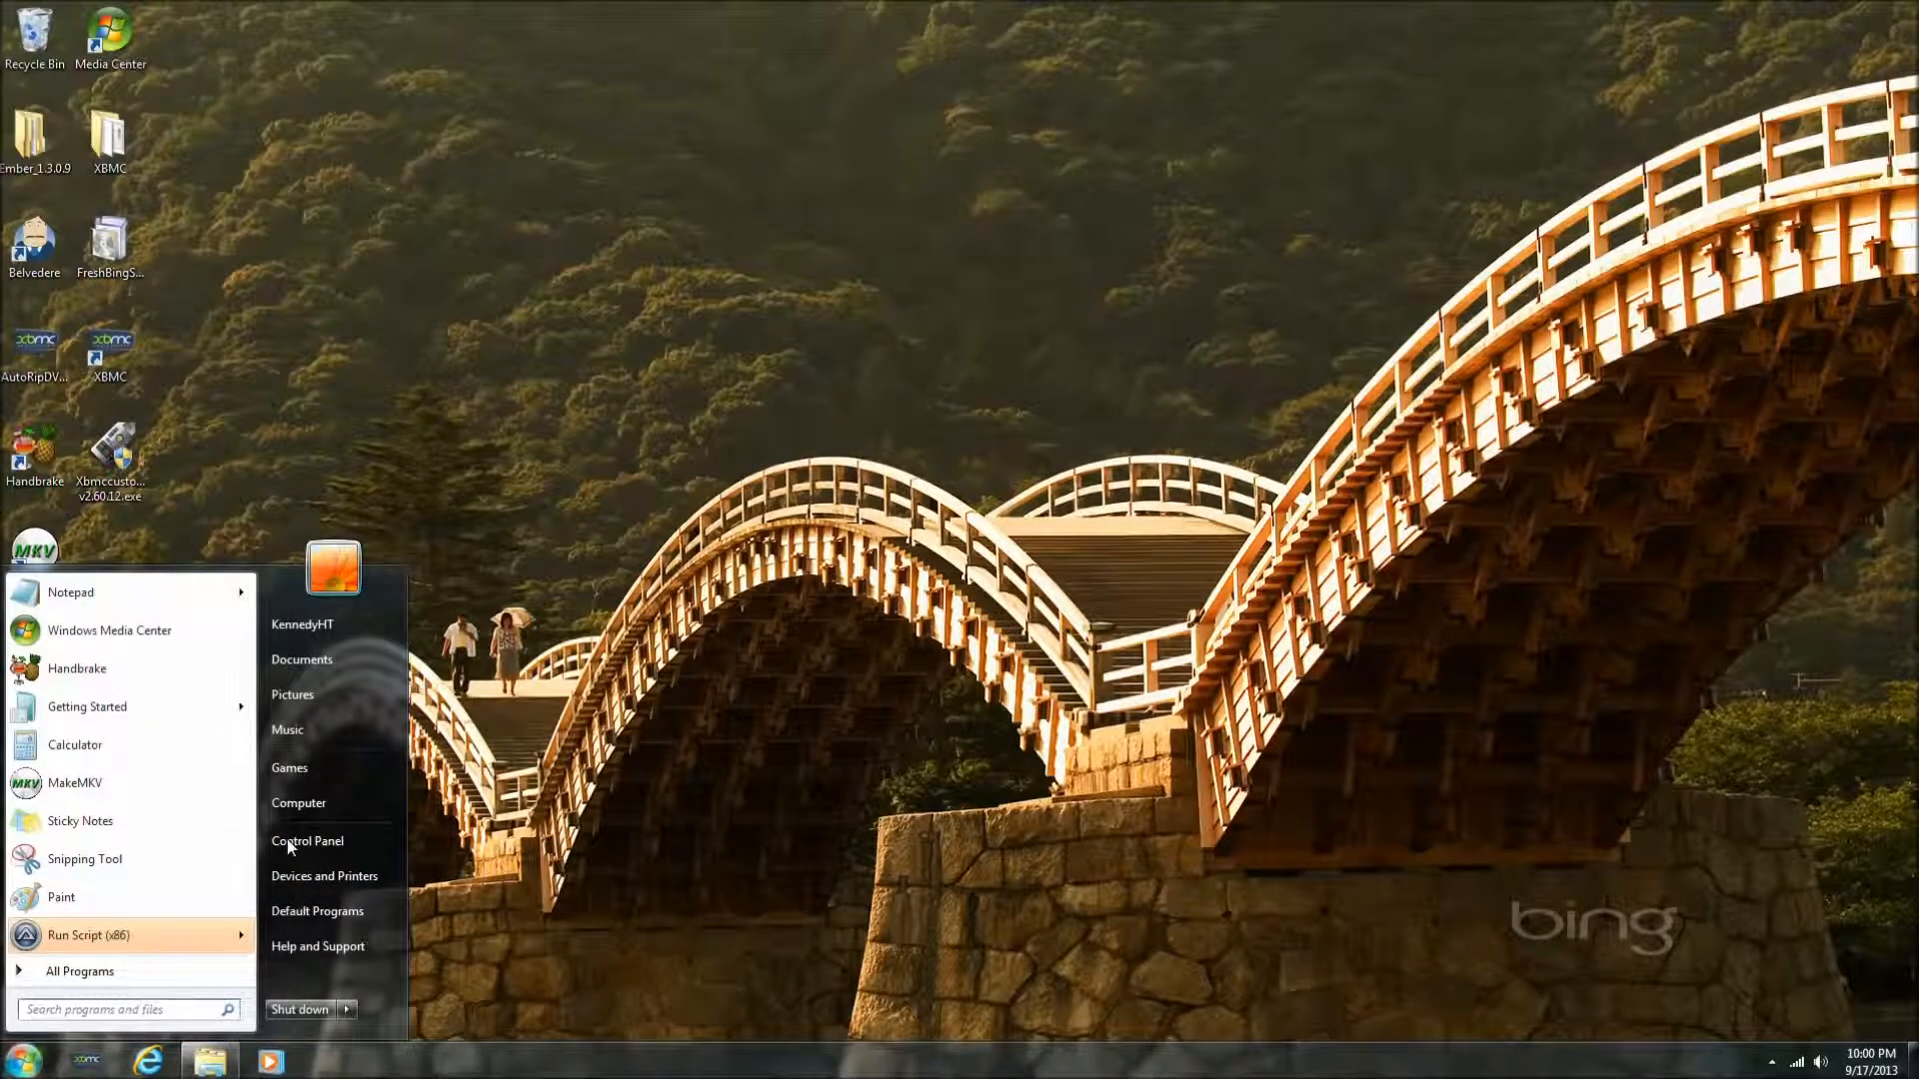
pyautogui.click(90, 680)
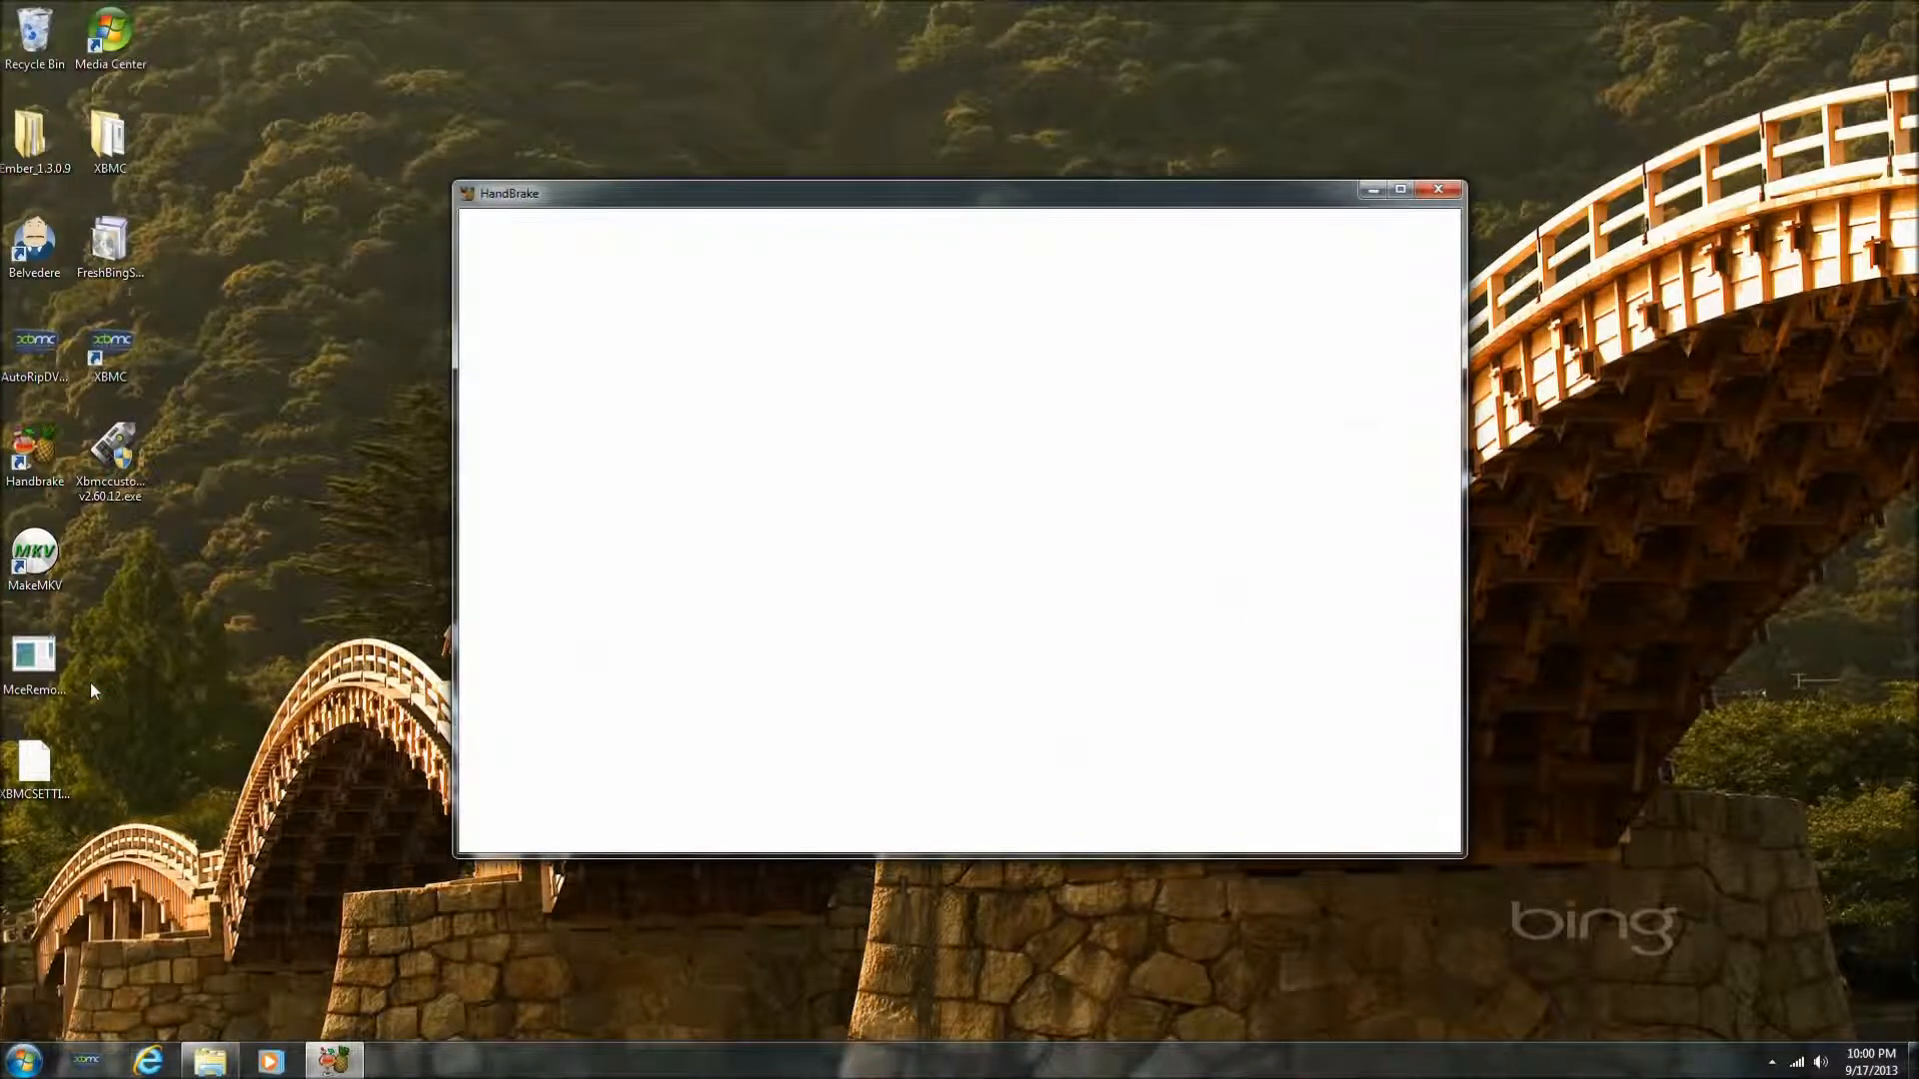
pyautogui.moveTo(583, 200); pyautogui.dragTo(308, 31)
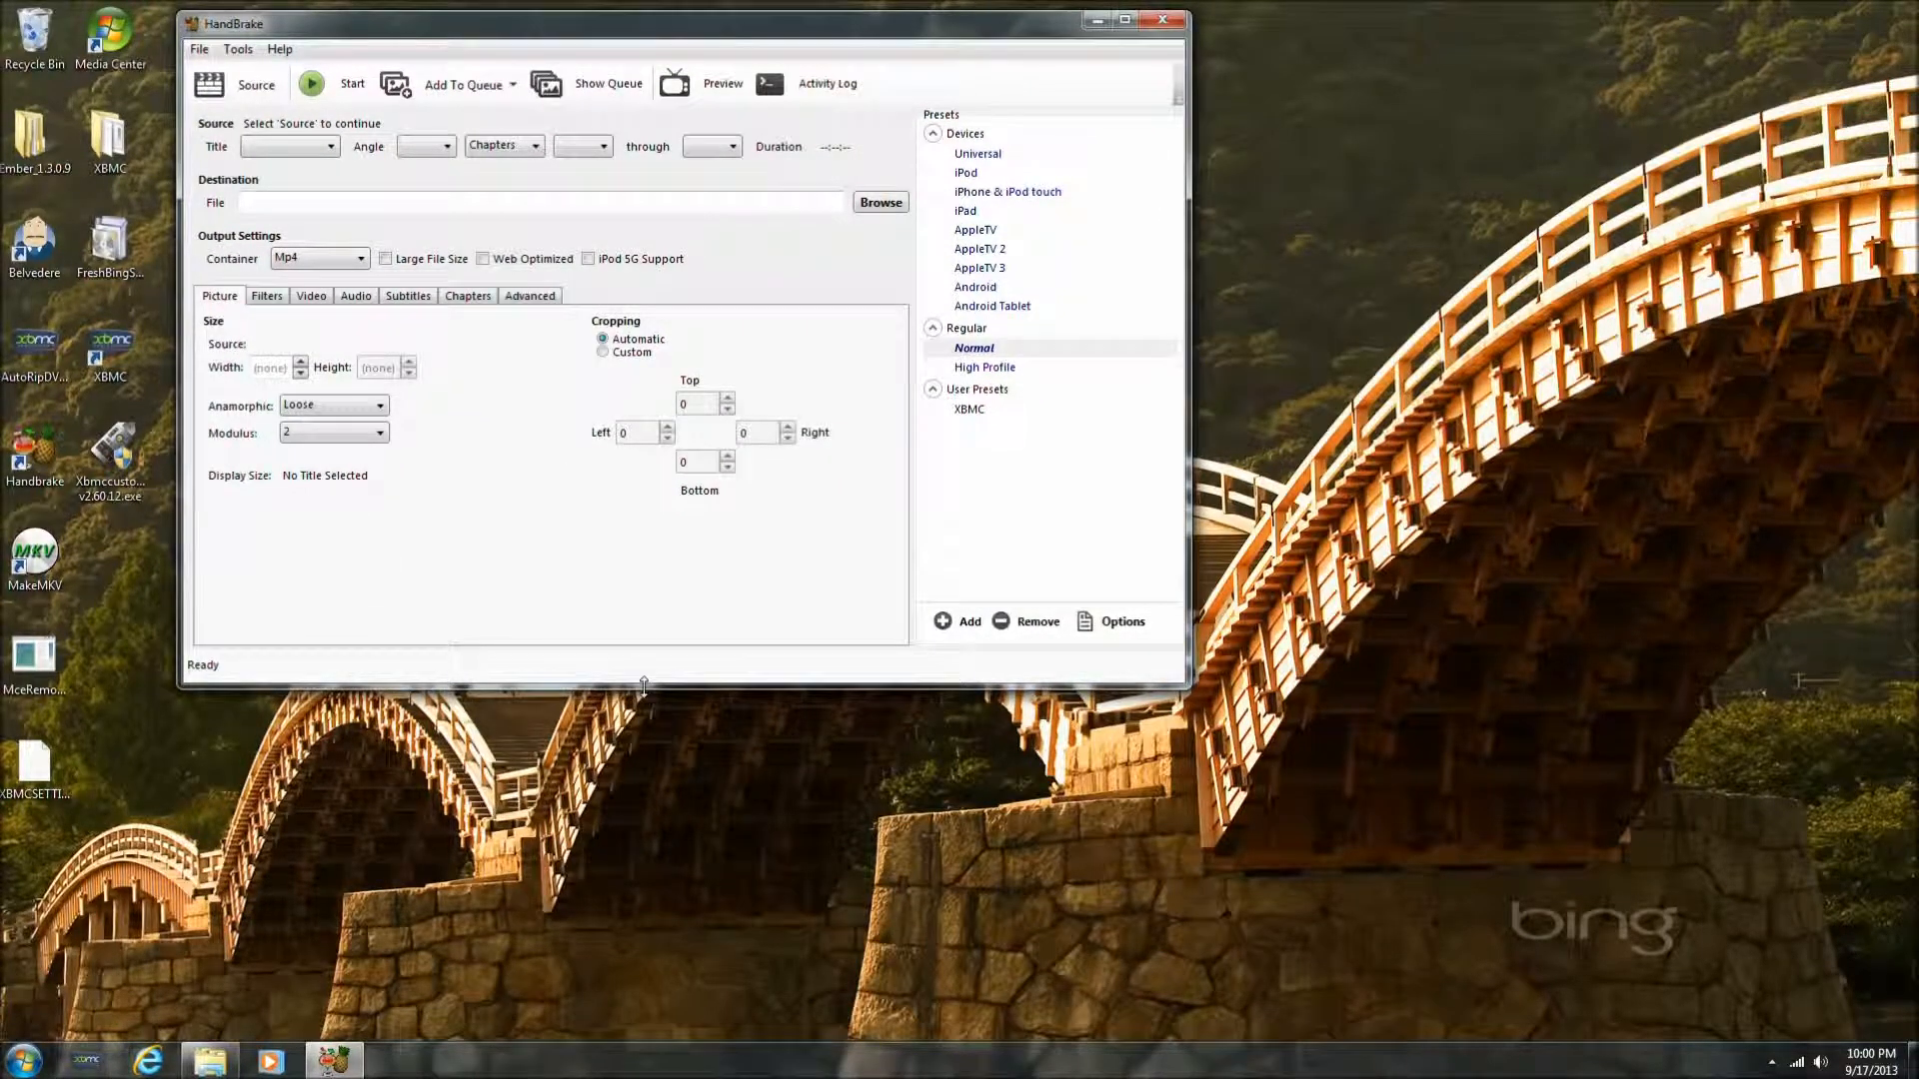
pyautogui.moveTo(643, 685); pyautogui.dragTo(644, 944)
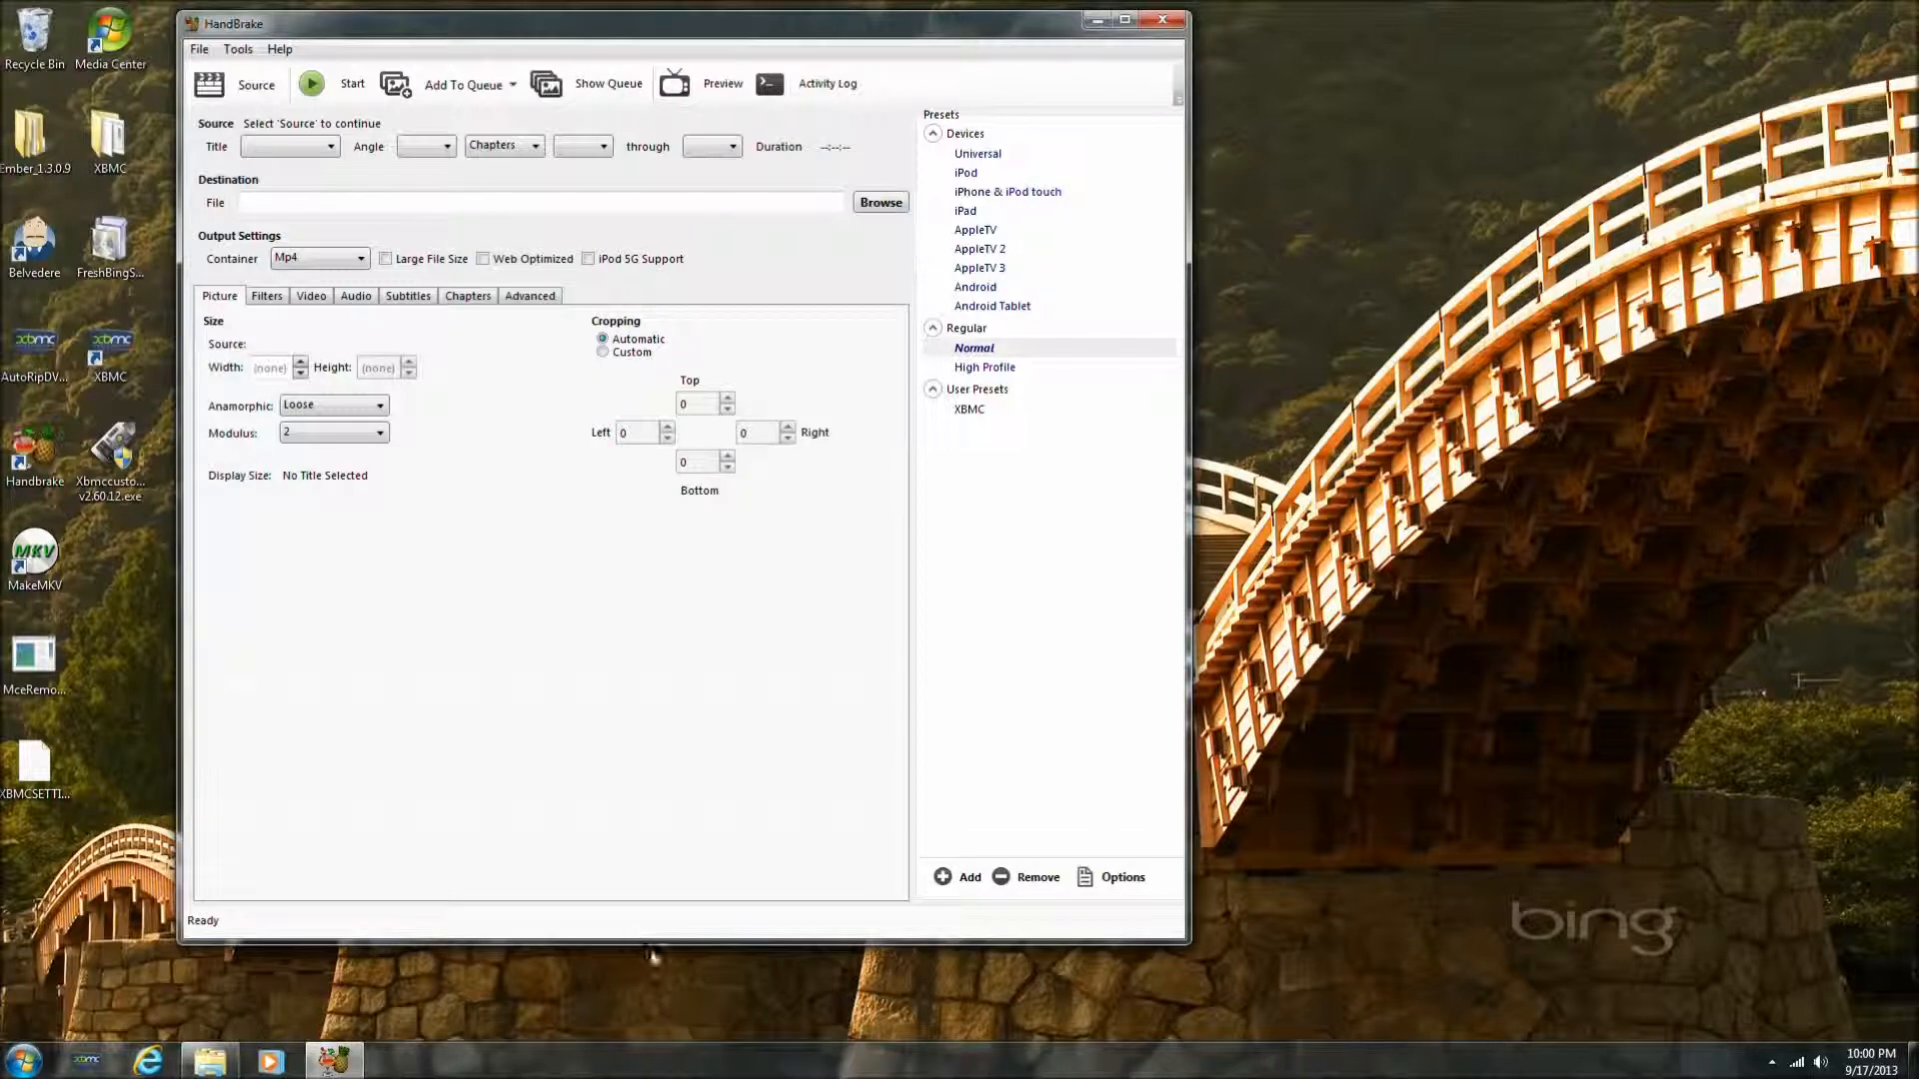
# Set the output container to Mkv
pyautogui.click(311, 258)
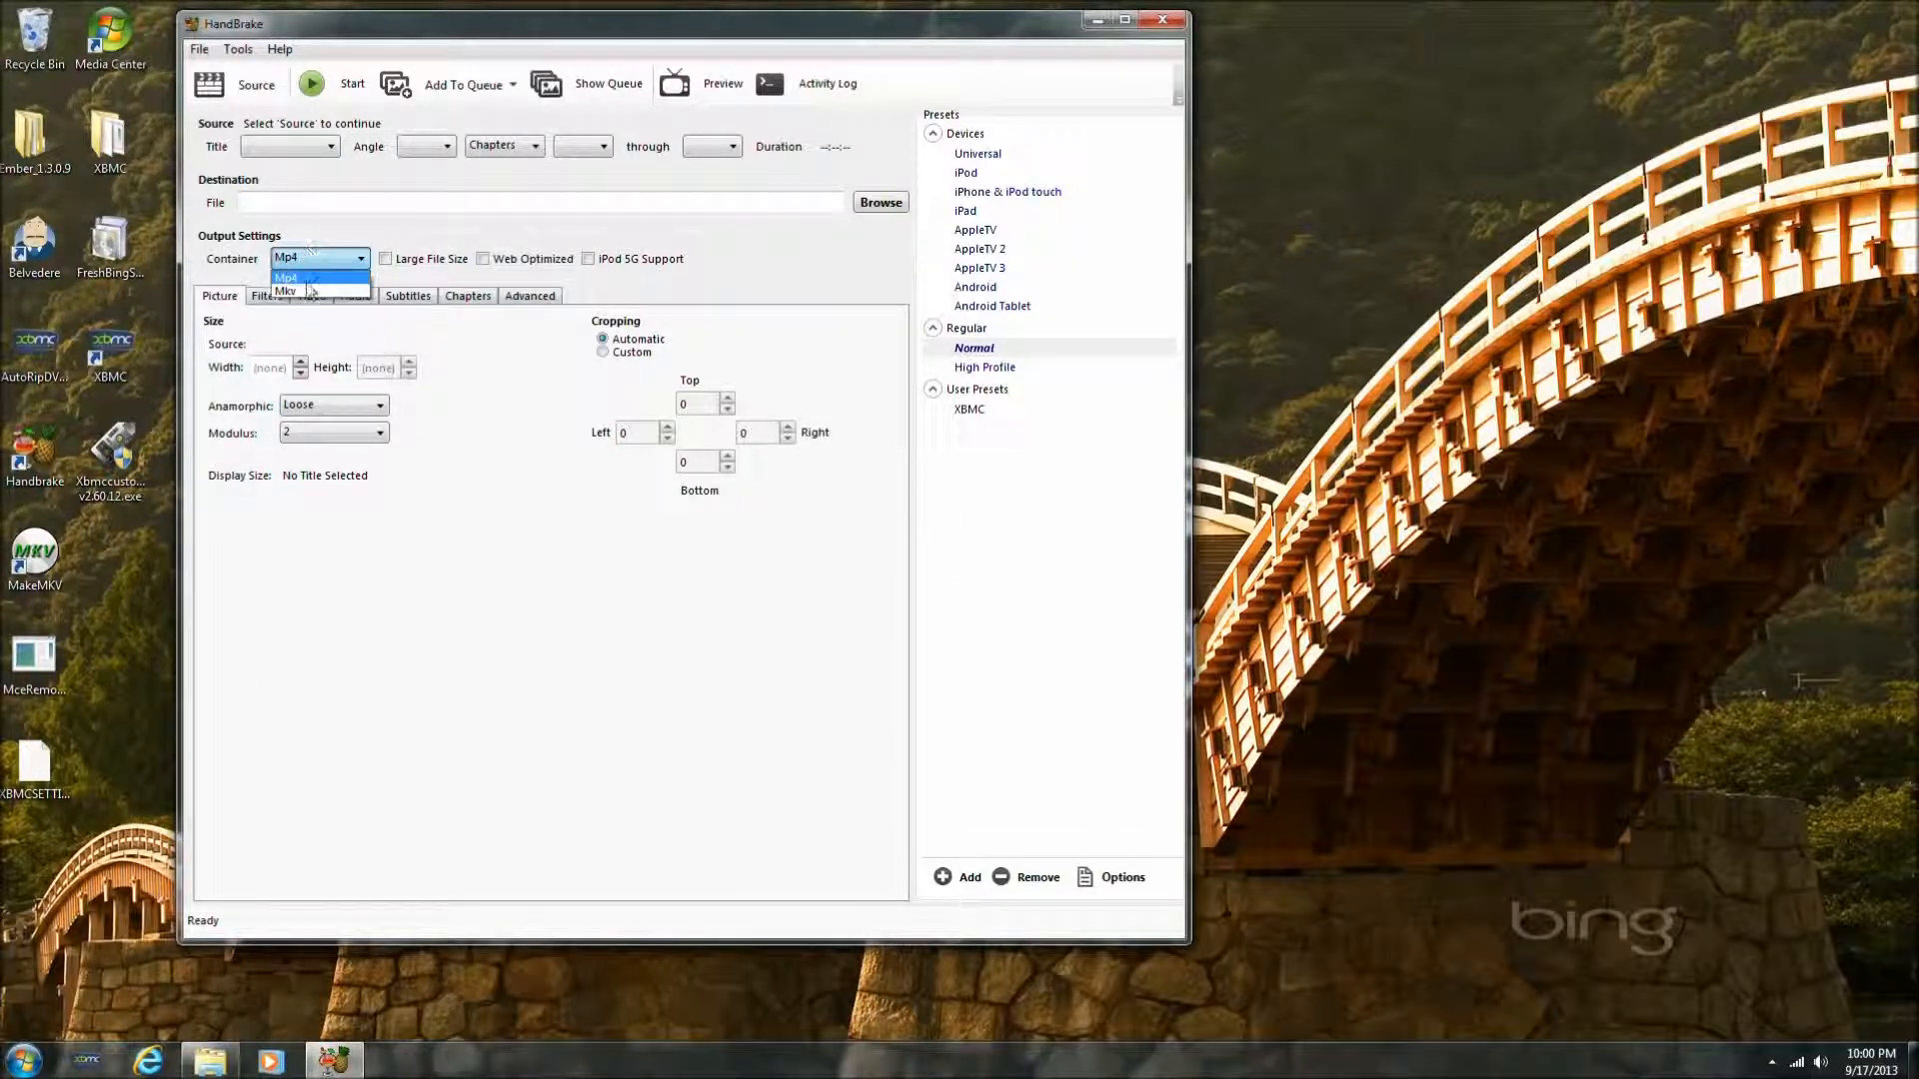
pyautogui.click(308, 291)
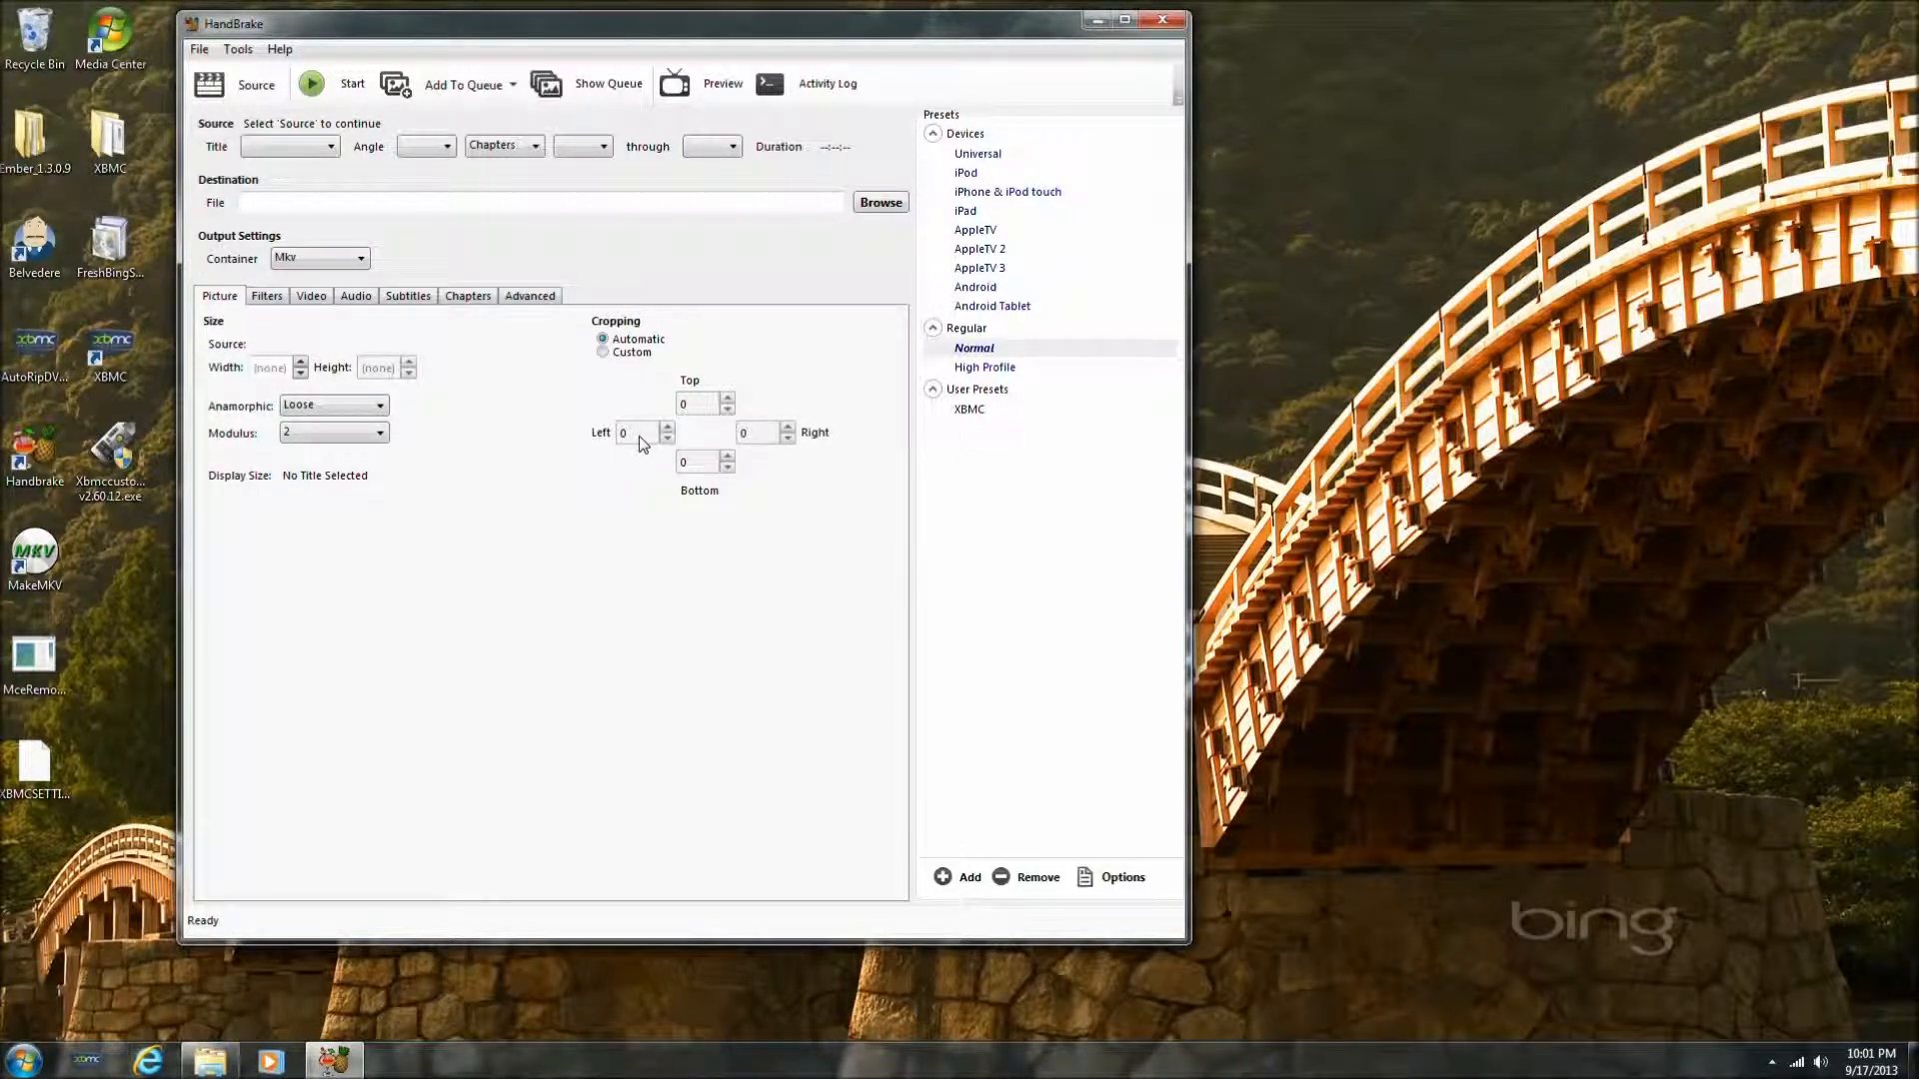
# Switch to Windows Explorer, open THE LION KING folder in MOVIES, and compare the file sizes of its two MKV files
pyautogui.click(226, 1065)
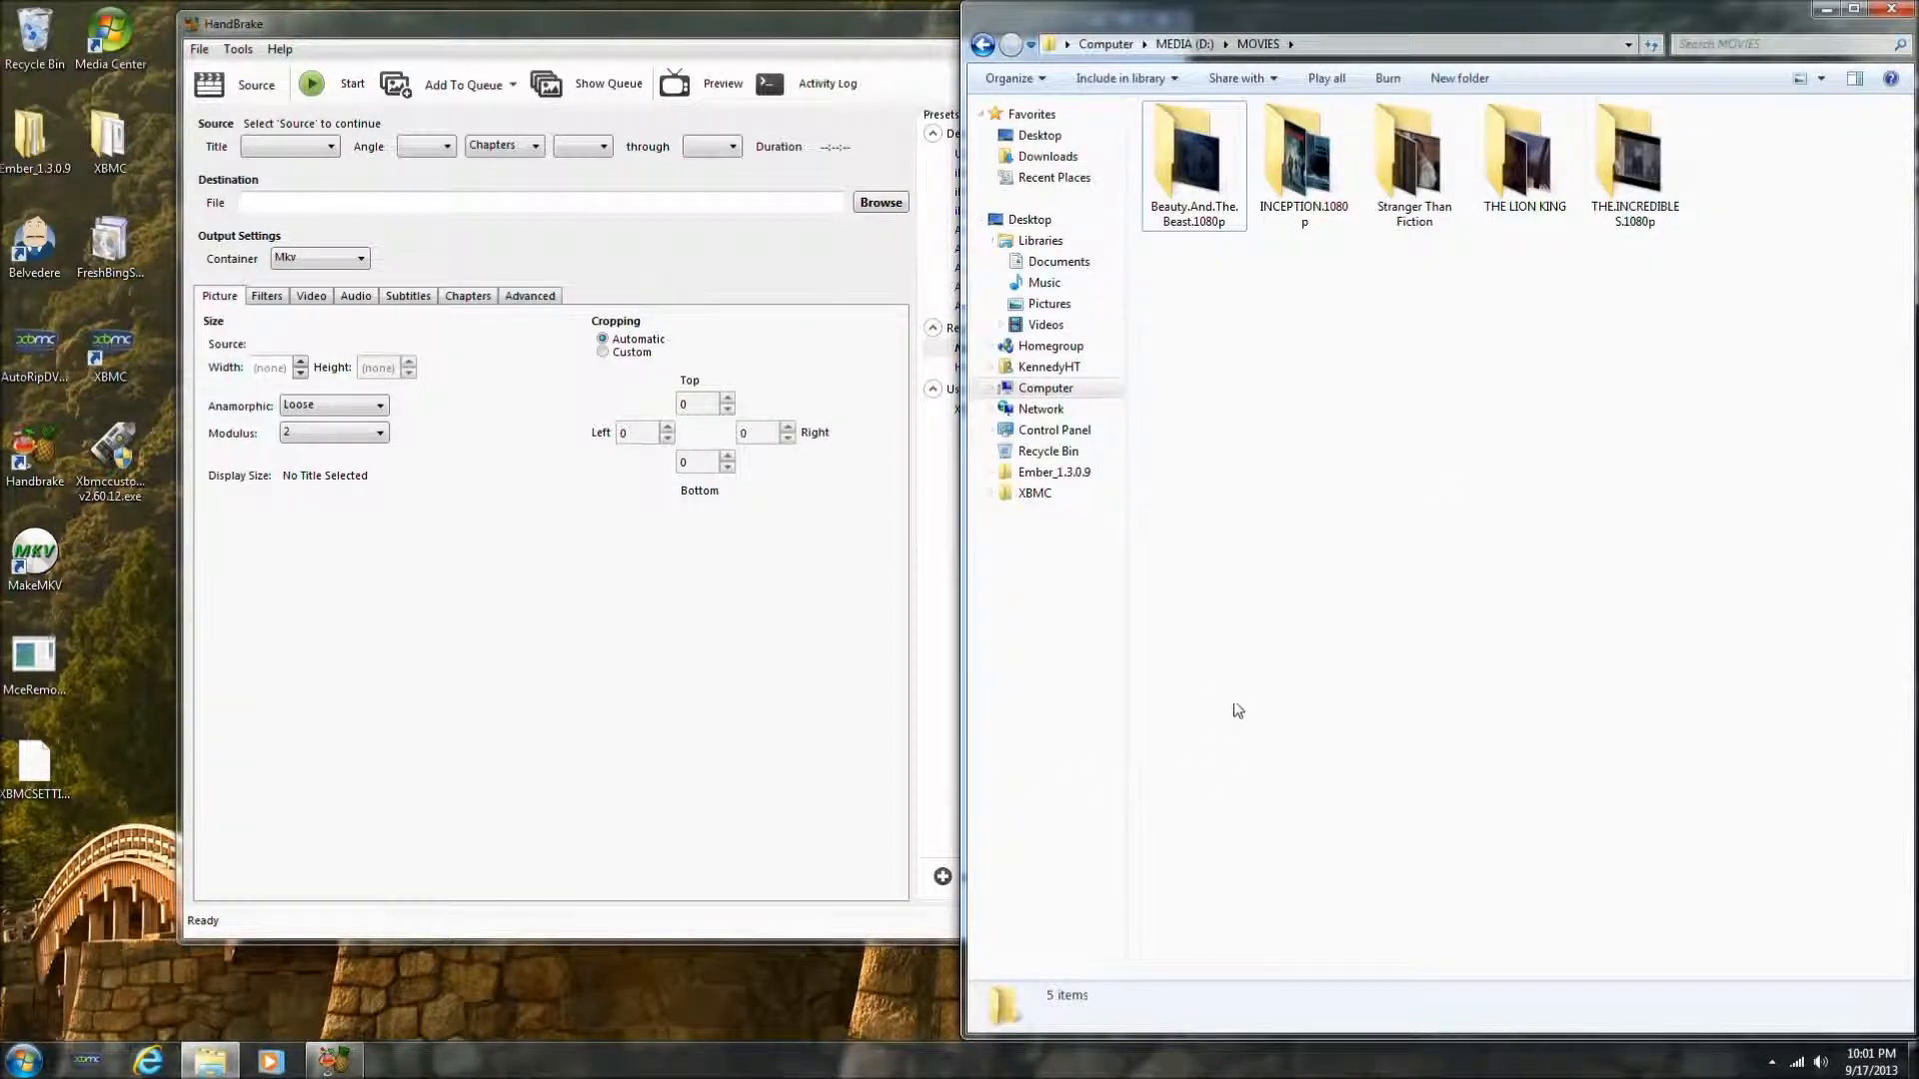
pyautogui.doubleClick(1523, 192)
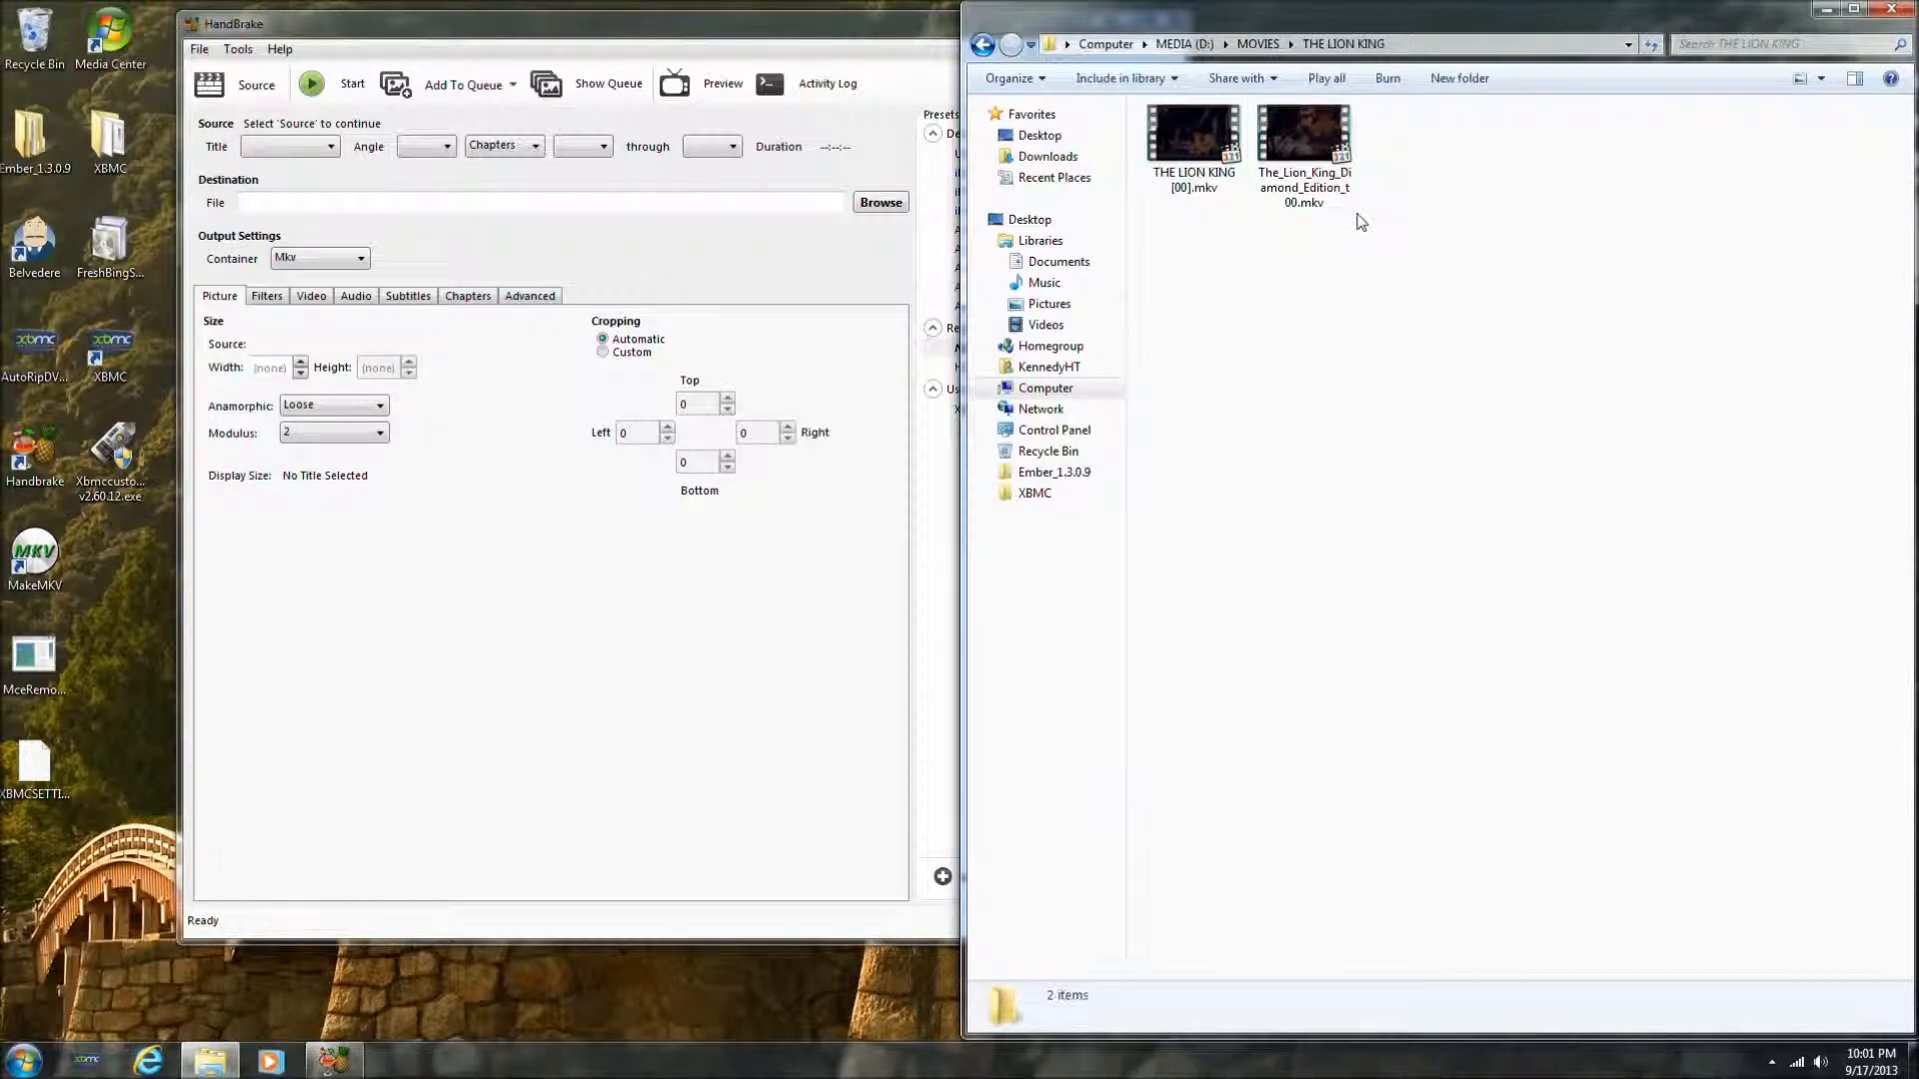
pyautogui.click(1290, 189)
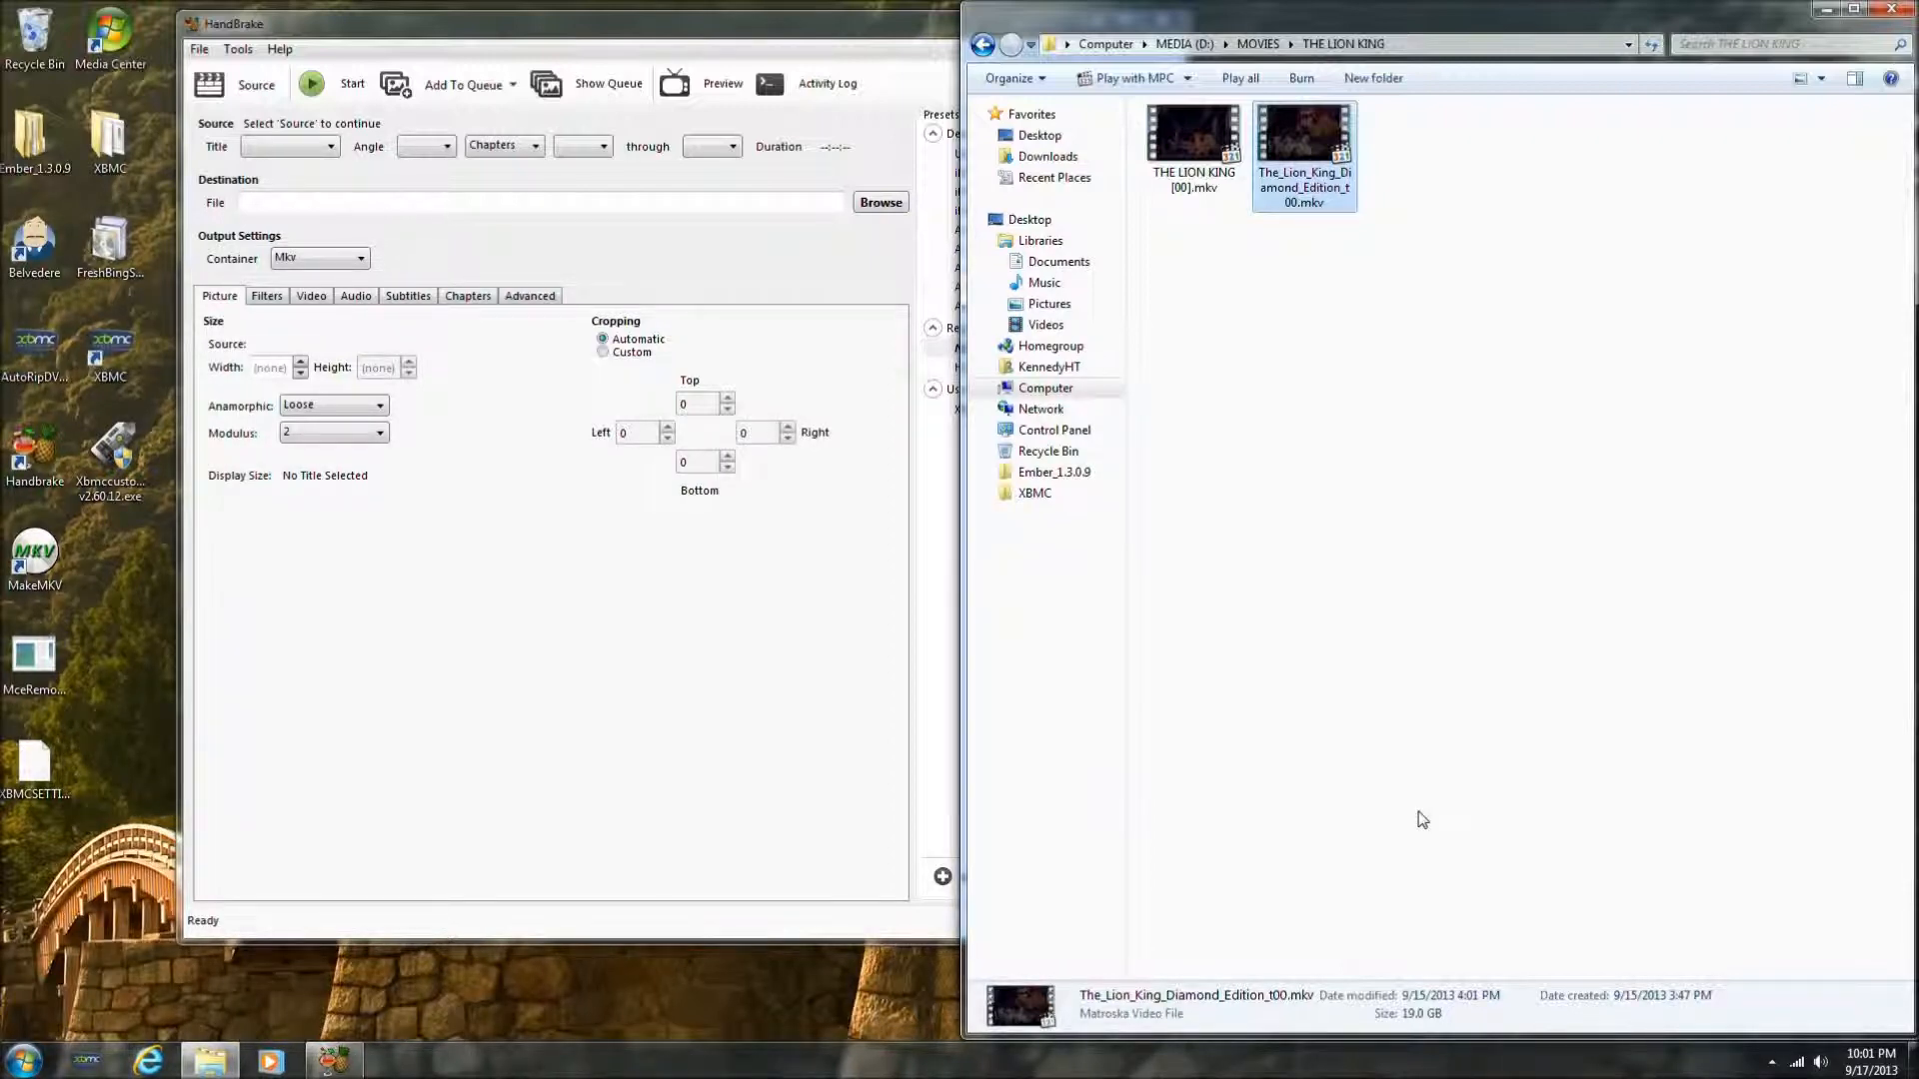
pyautogui.click(1216, 191)
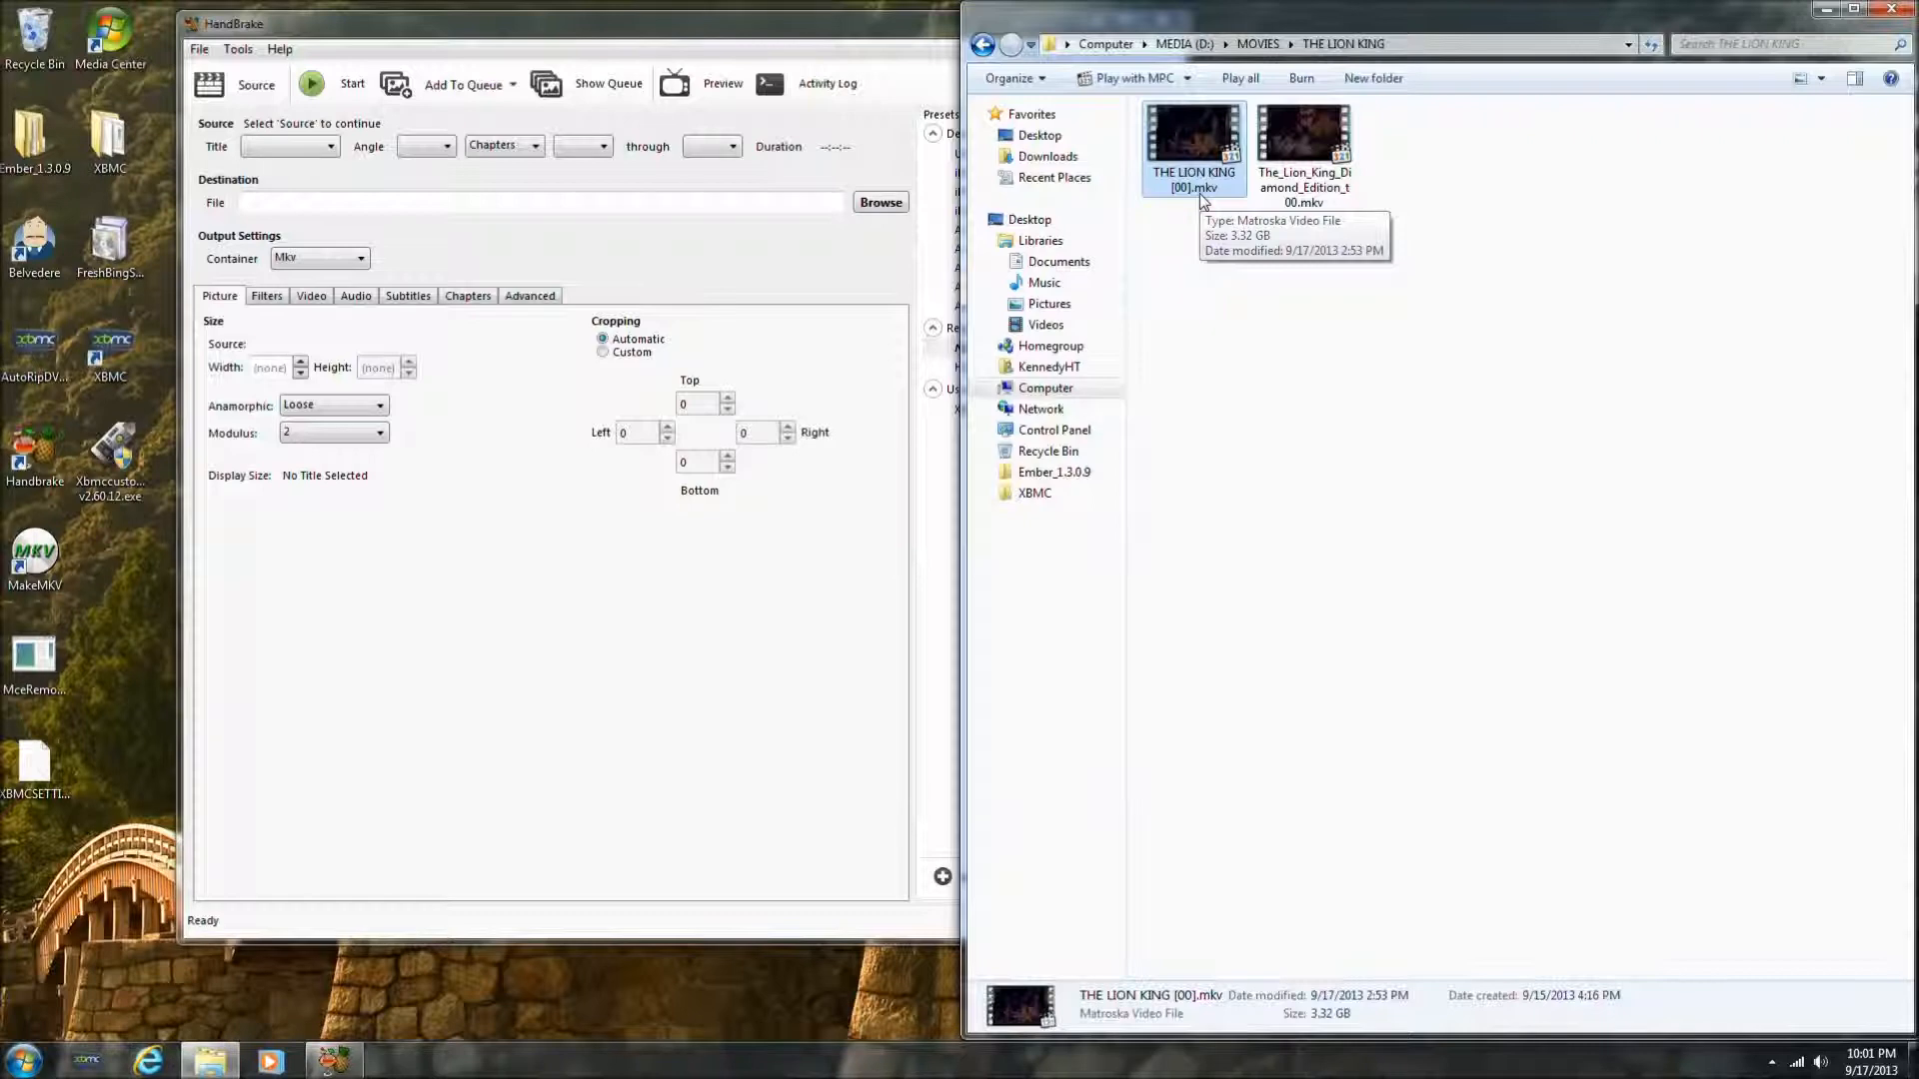
pyautogui.click(1342, 180)
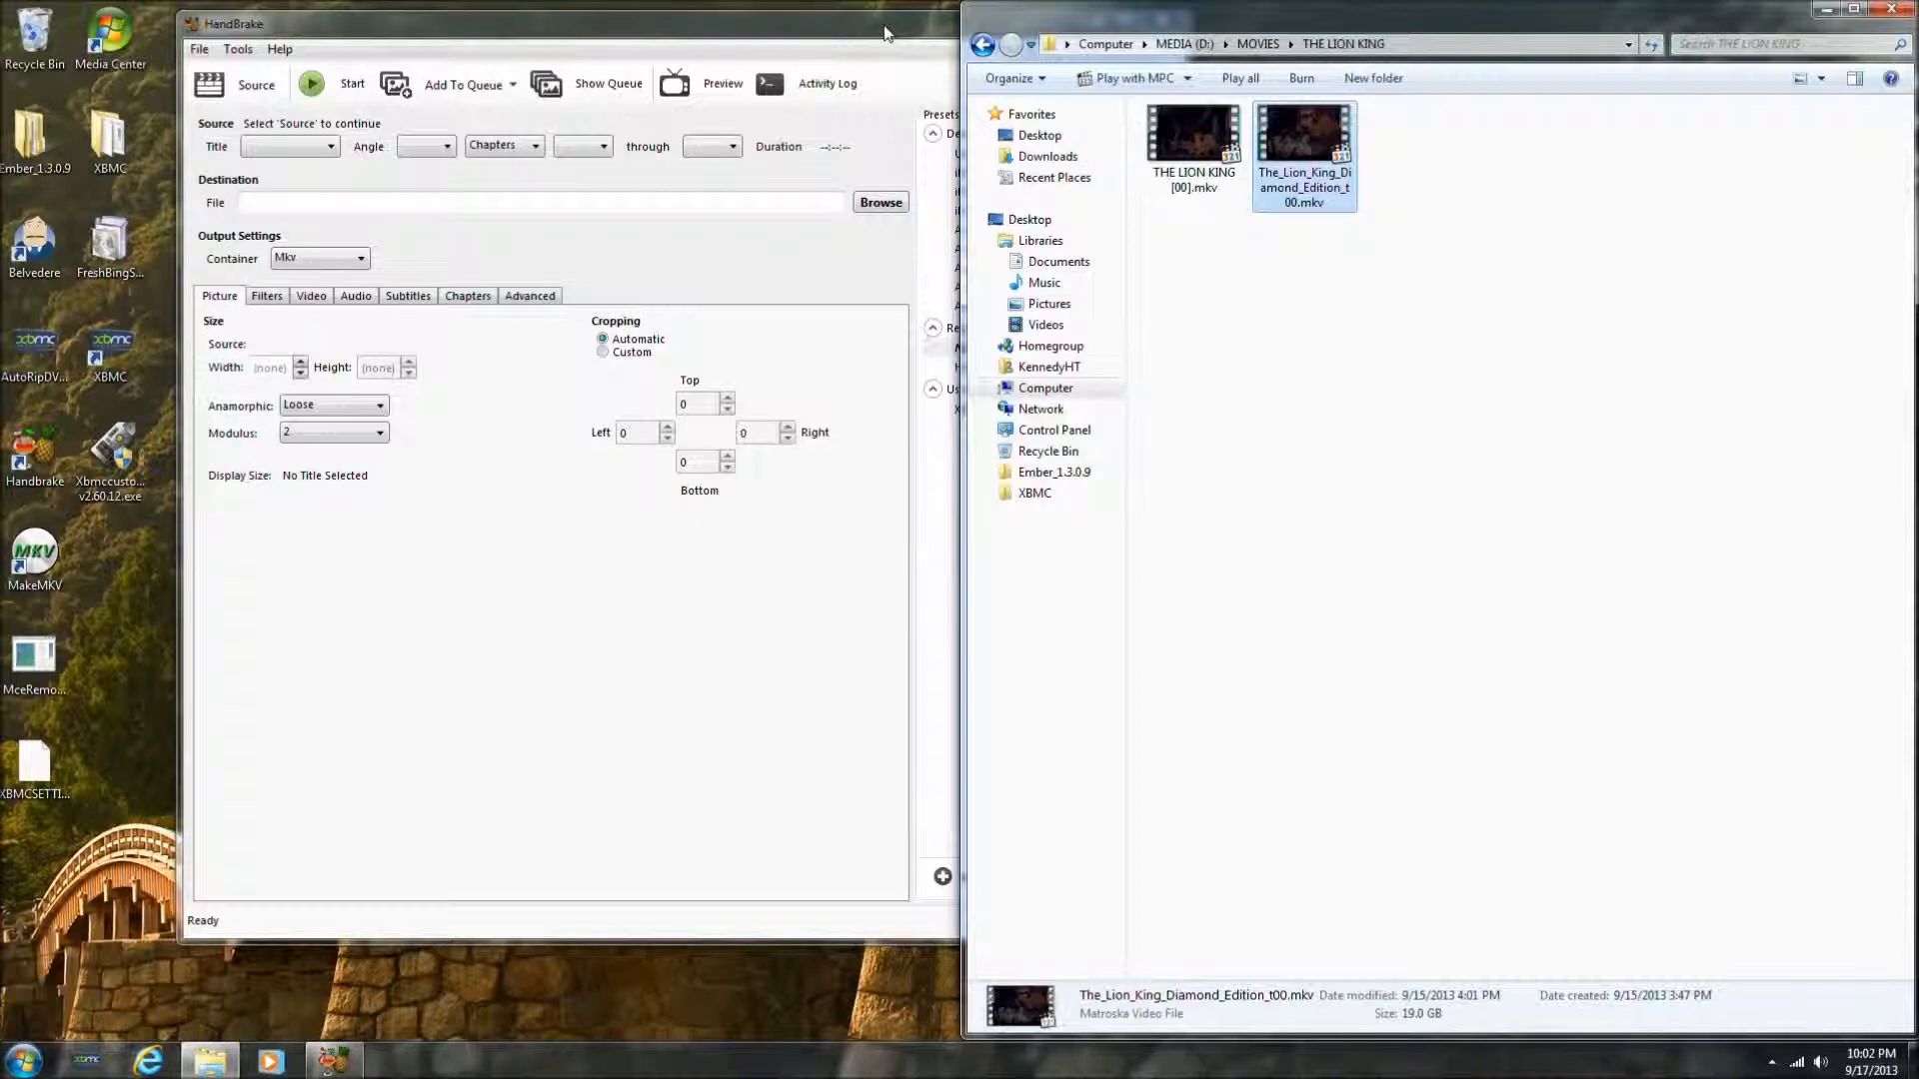
pyautogui.moveTo(883, 34); pyautogui.dragTo(884, 66)
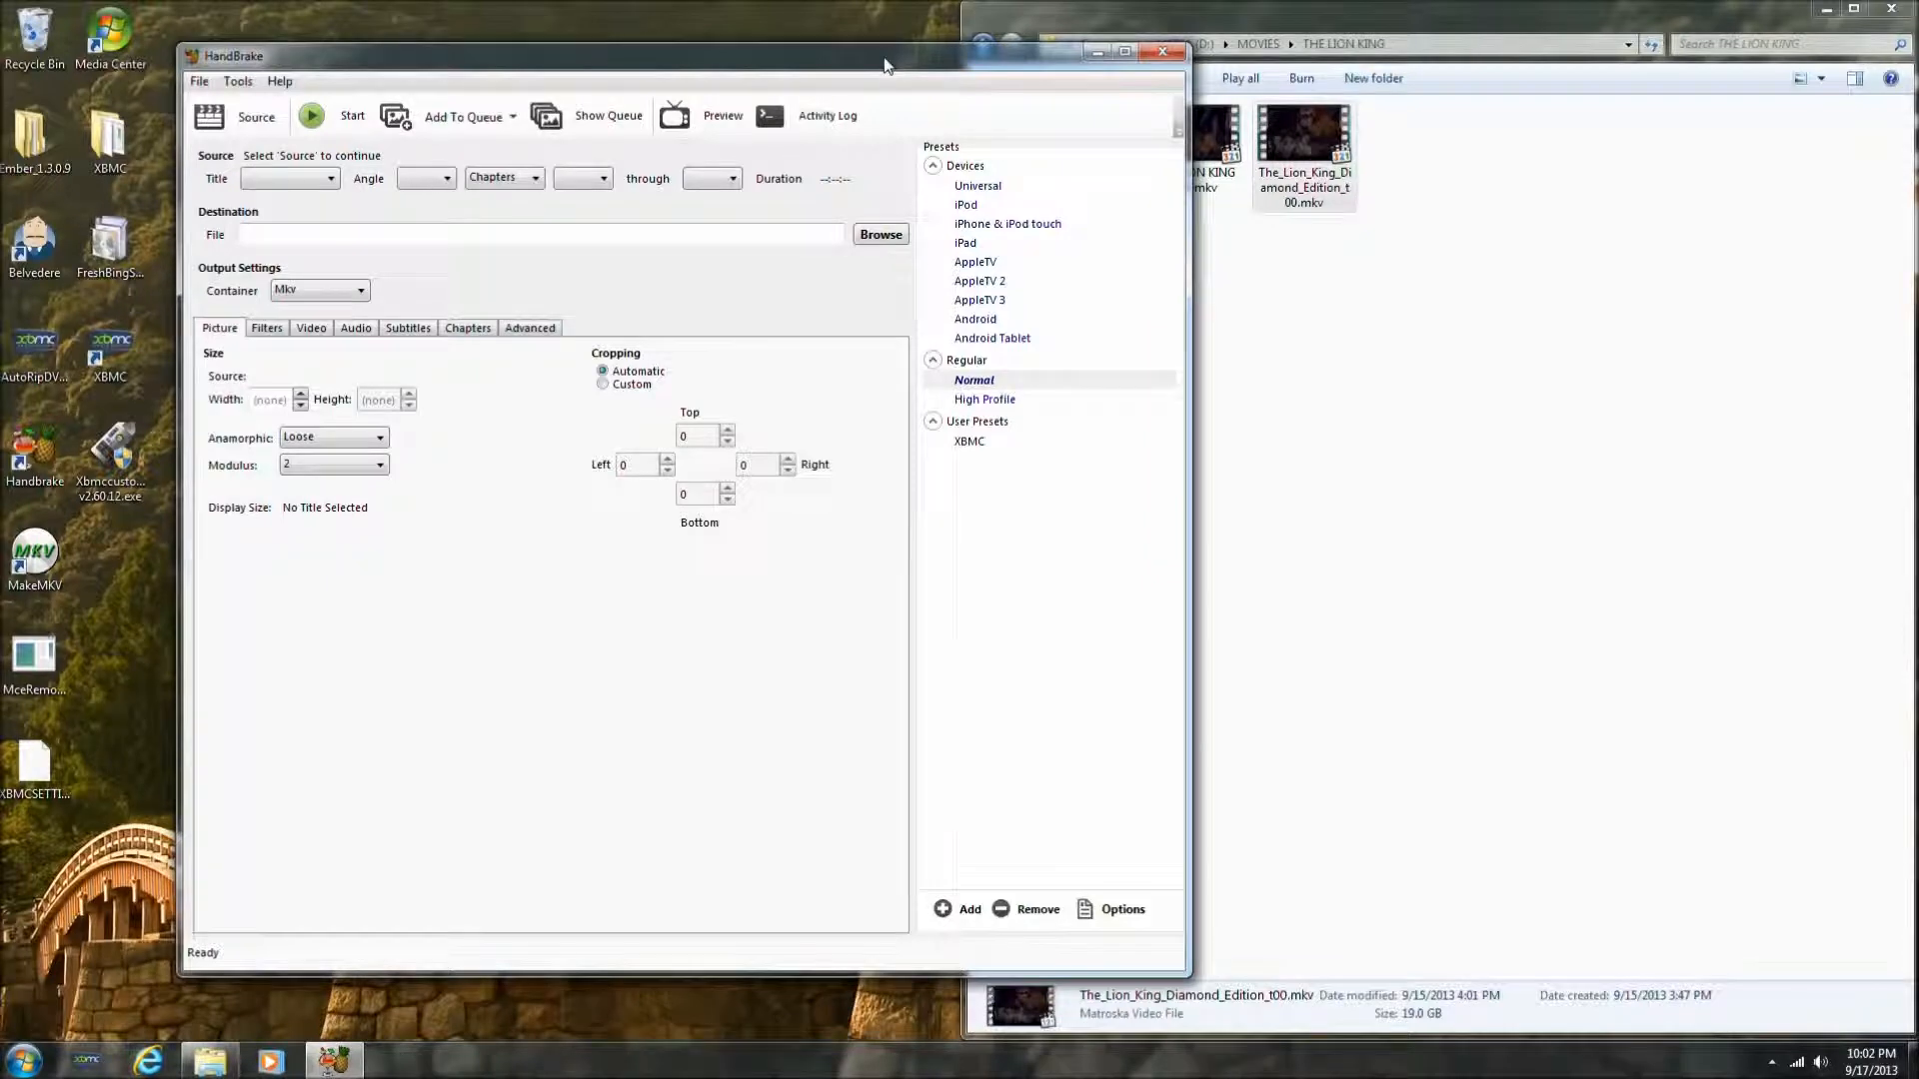
pyautogui.click(1392, 312)
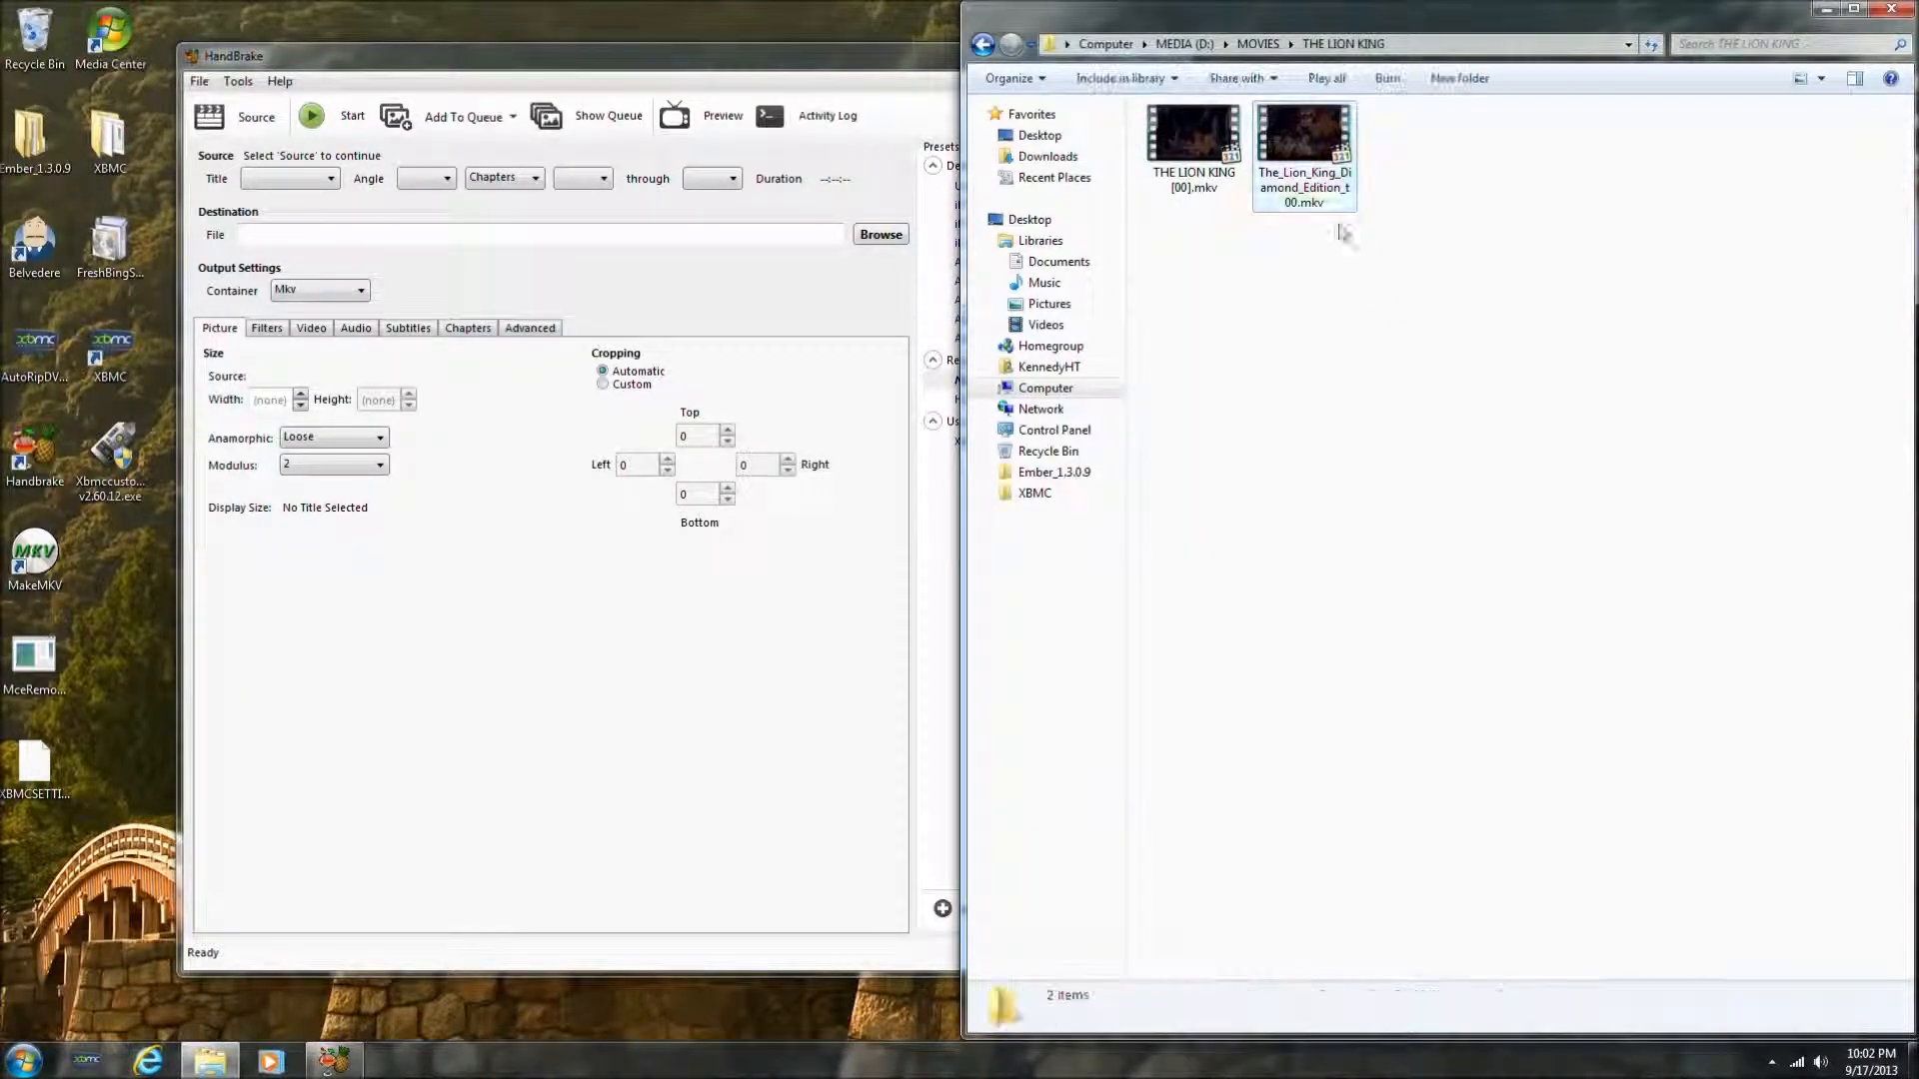
pyautogui.click(1317, 200)
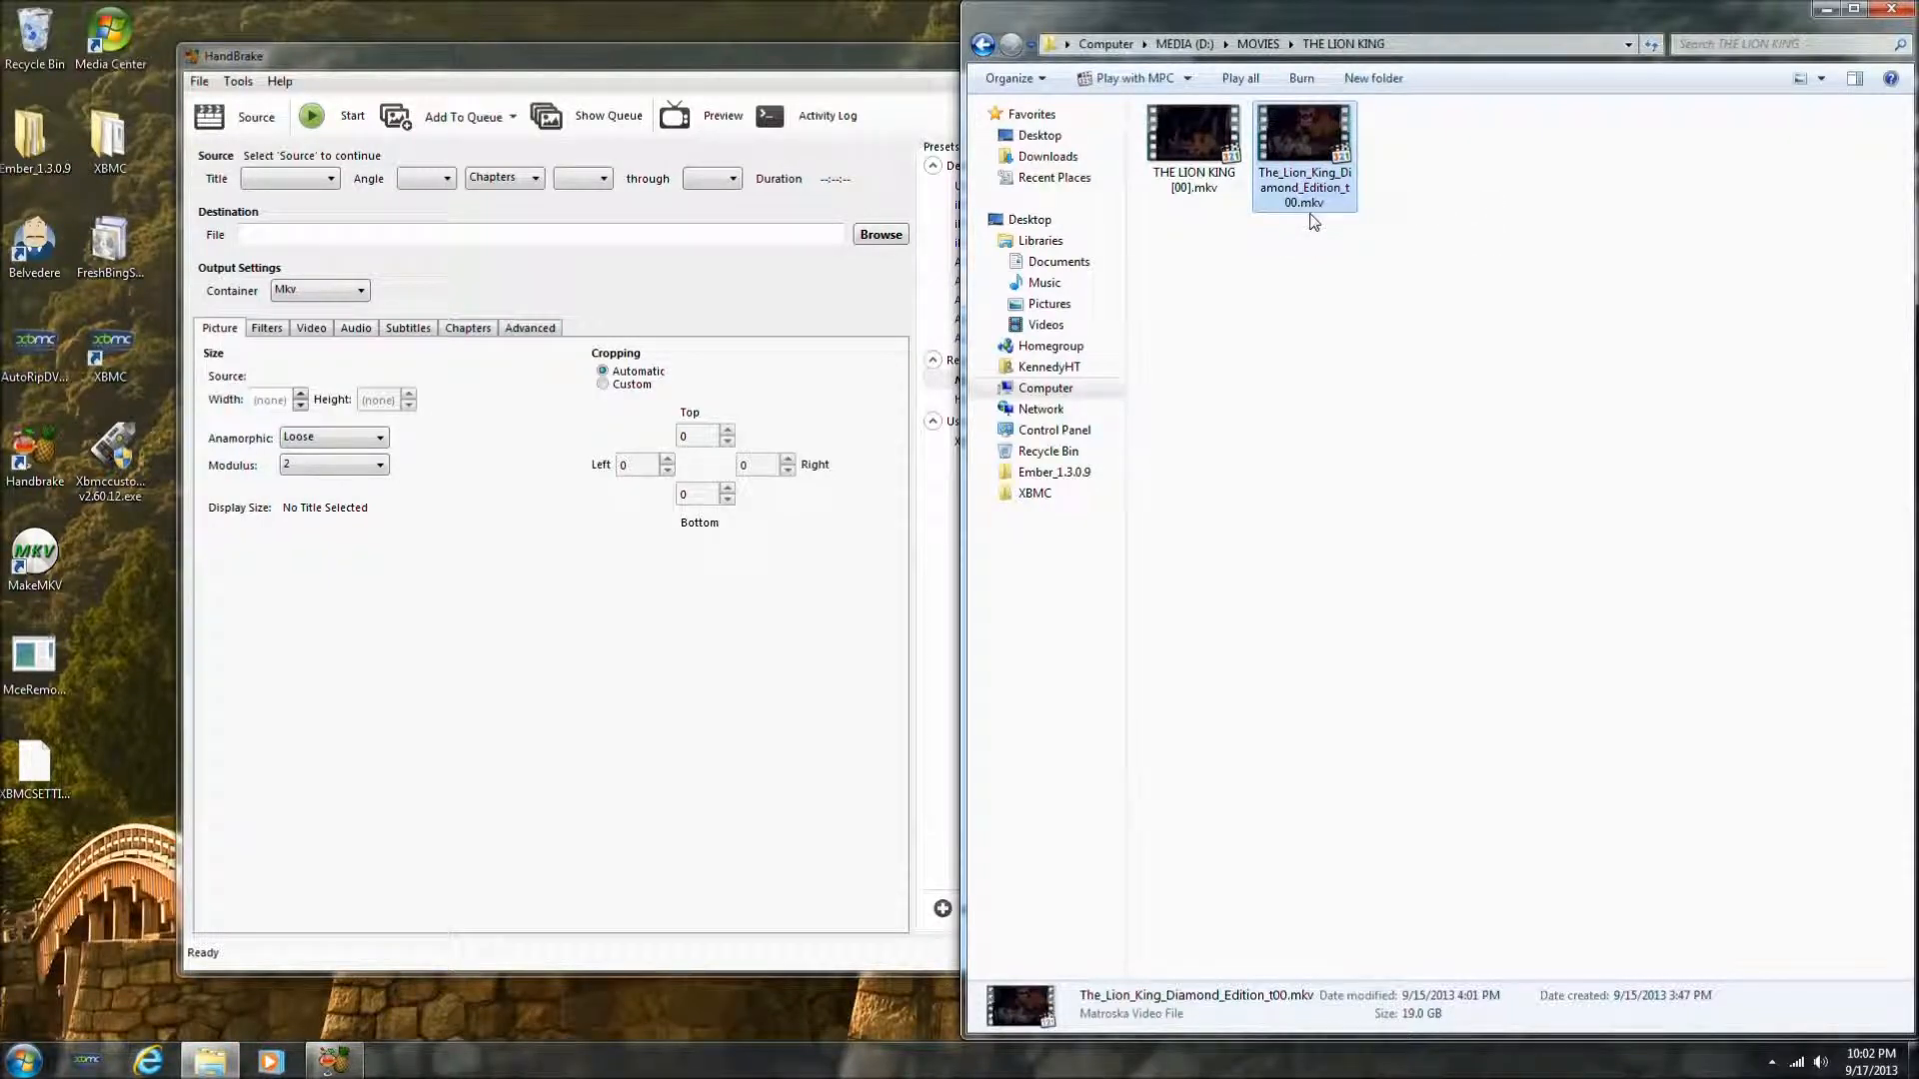
pyautogui.click(1203, 160)
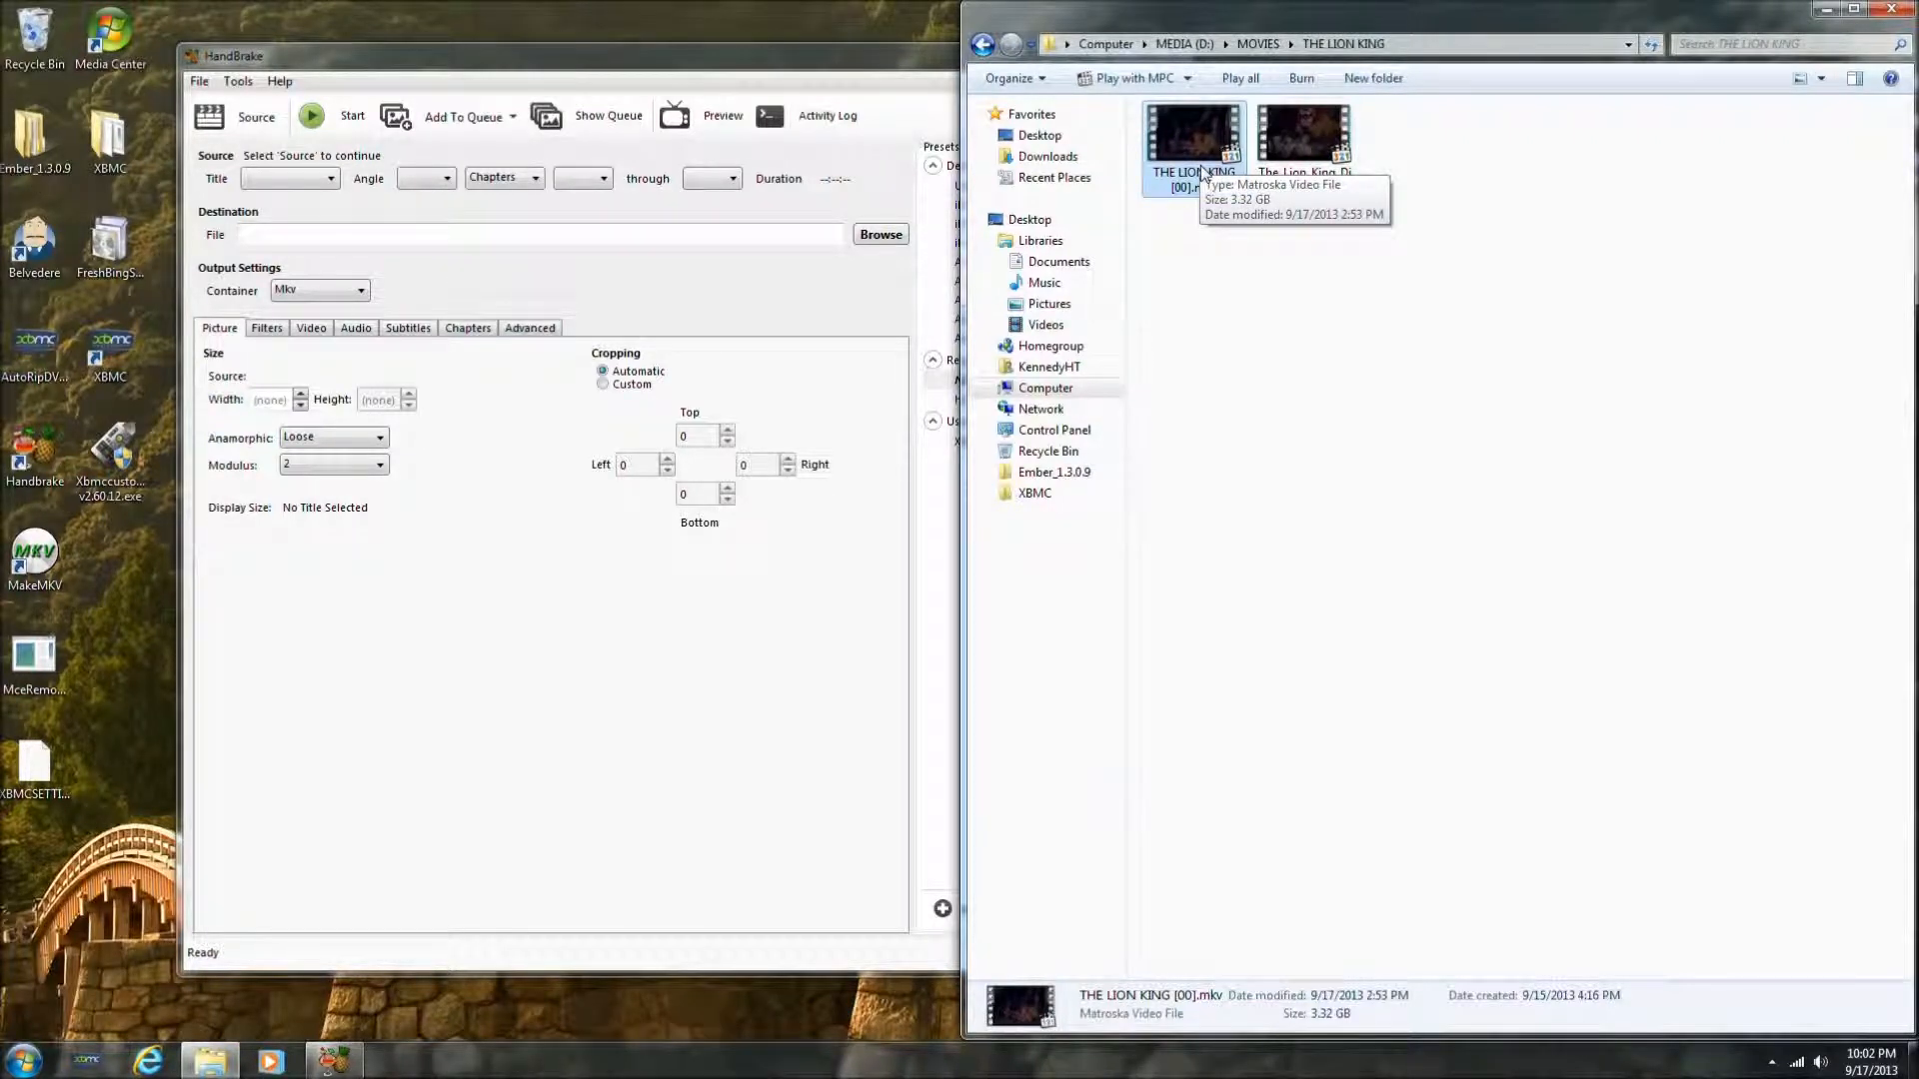
pyautogui.click(1276, 322)
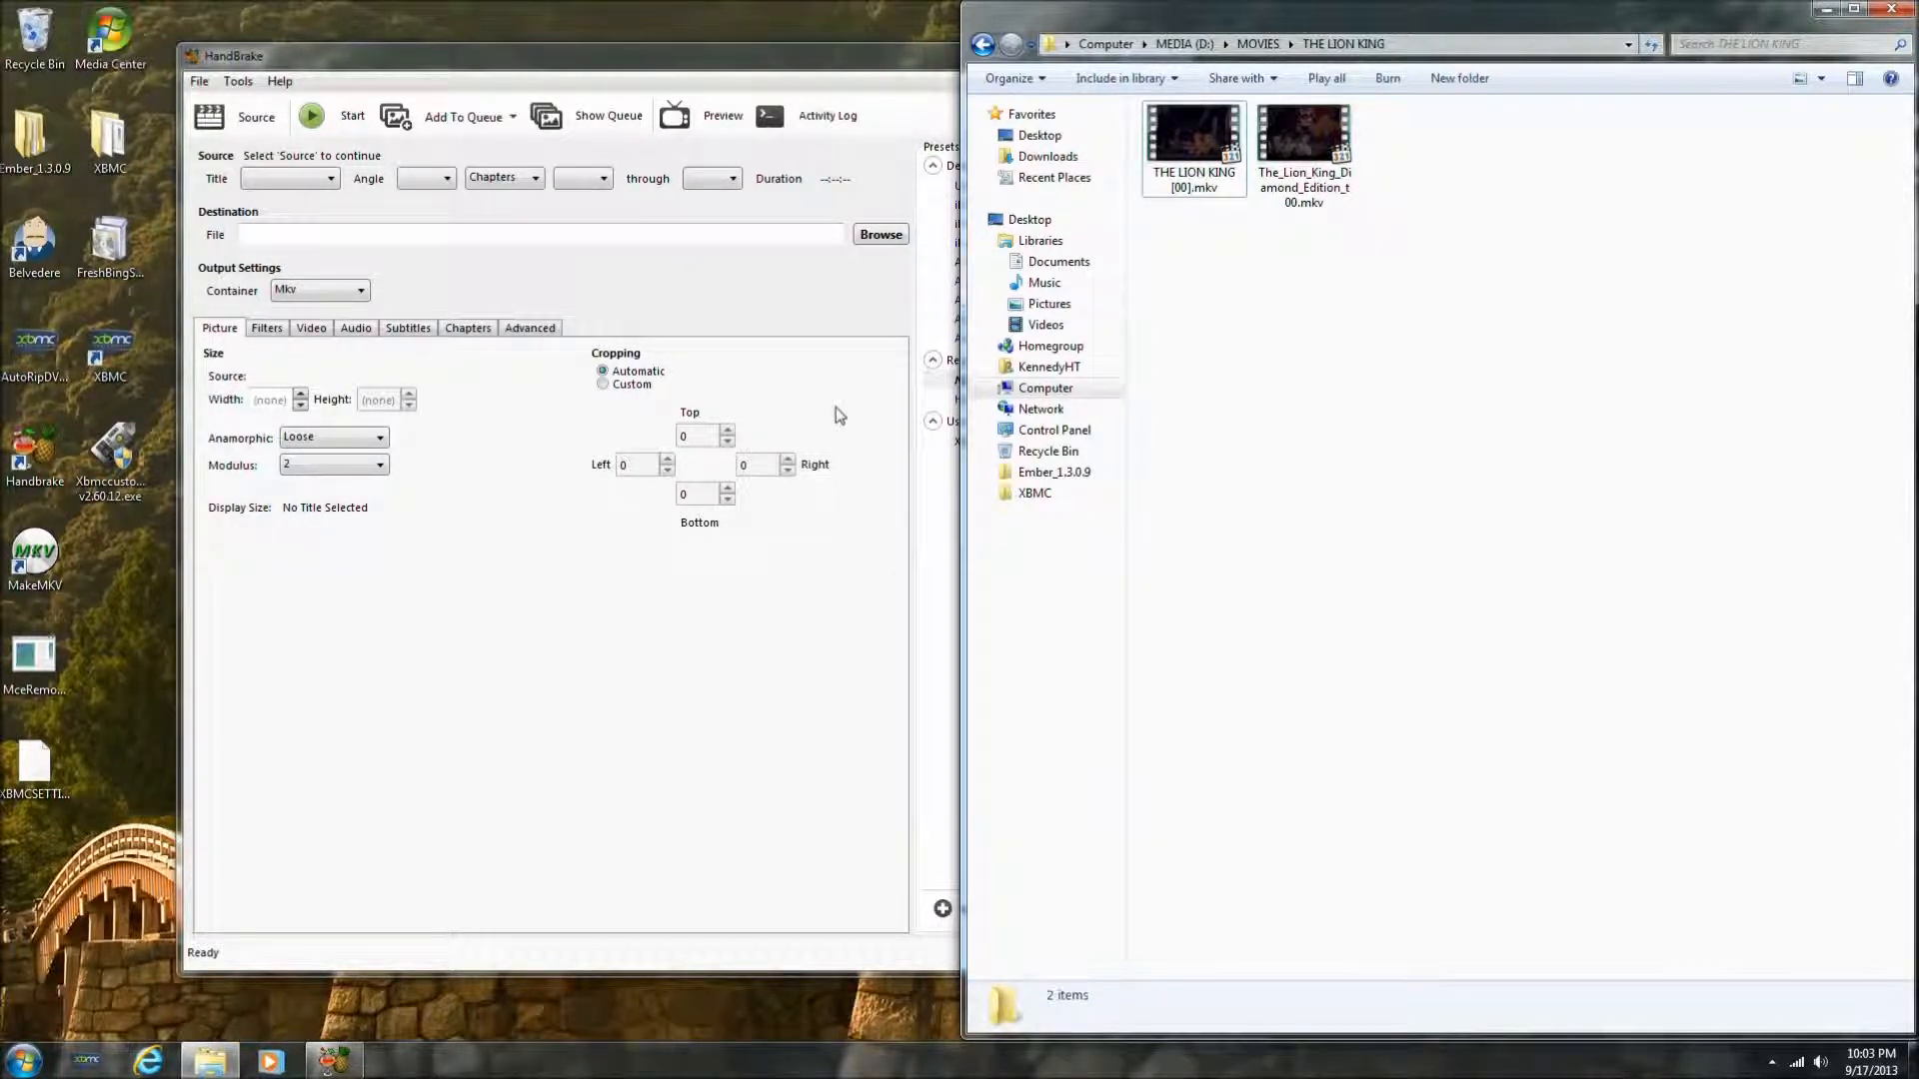
# Switch back to HandBrake, select the High Profile preset, and review its filter, video, audio, subtitle, chapter and advanced settings
pyautogui.click(719, 62)
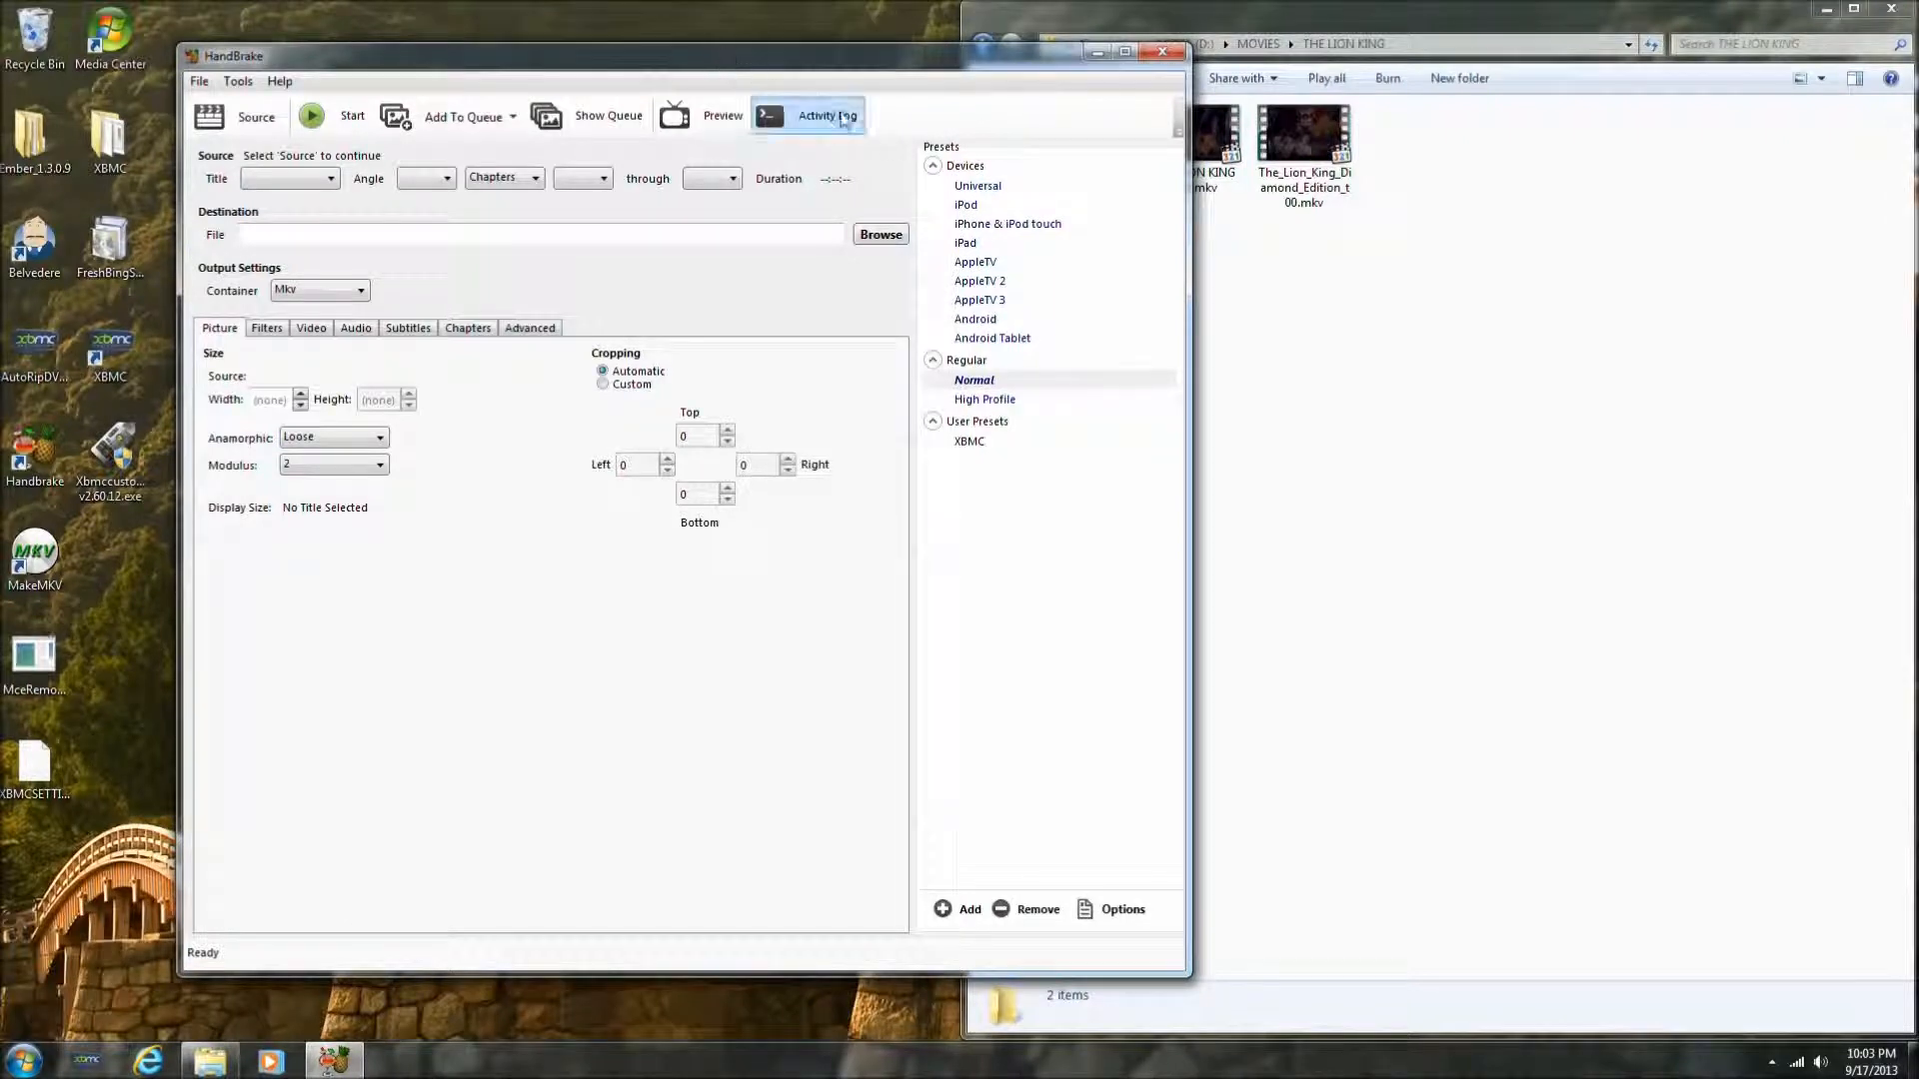
pyautogui.click(1001, 405)
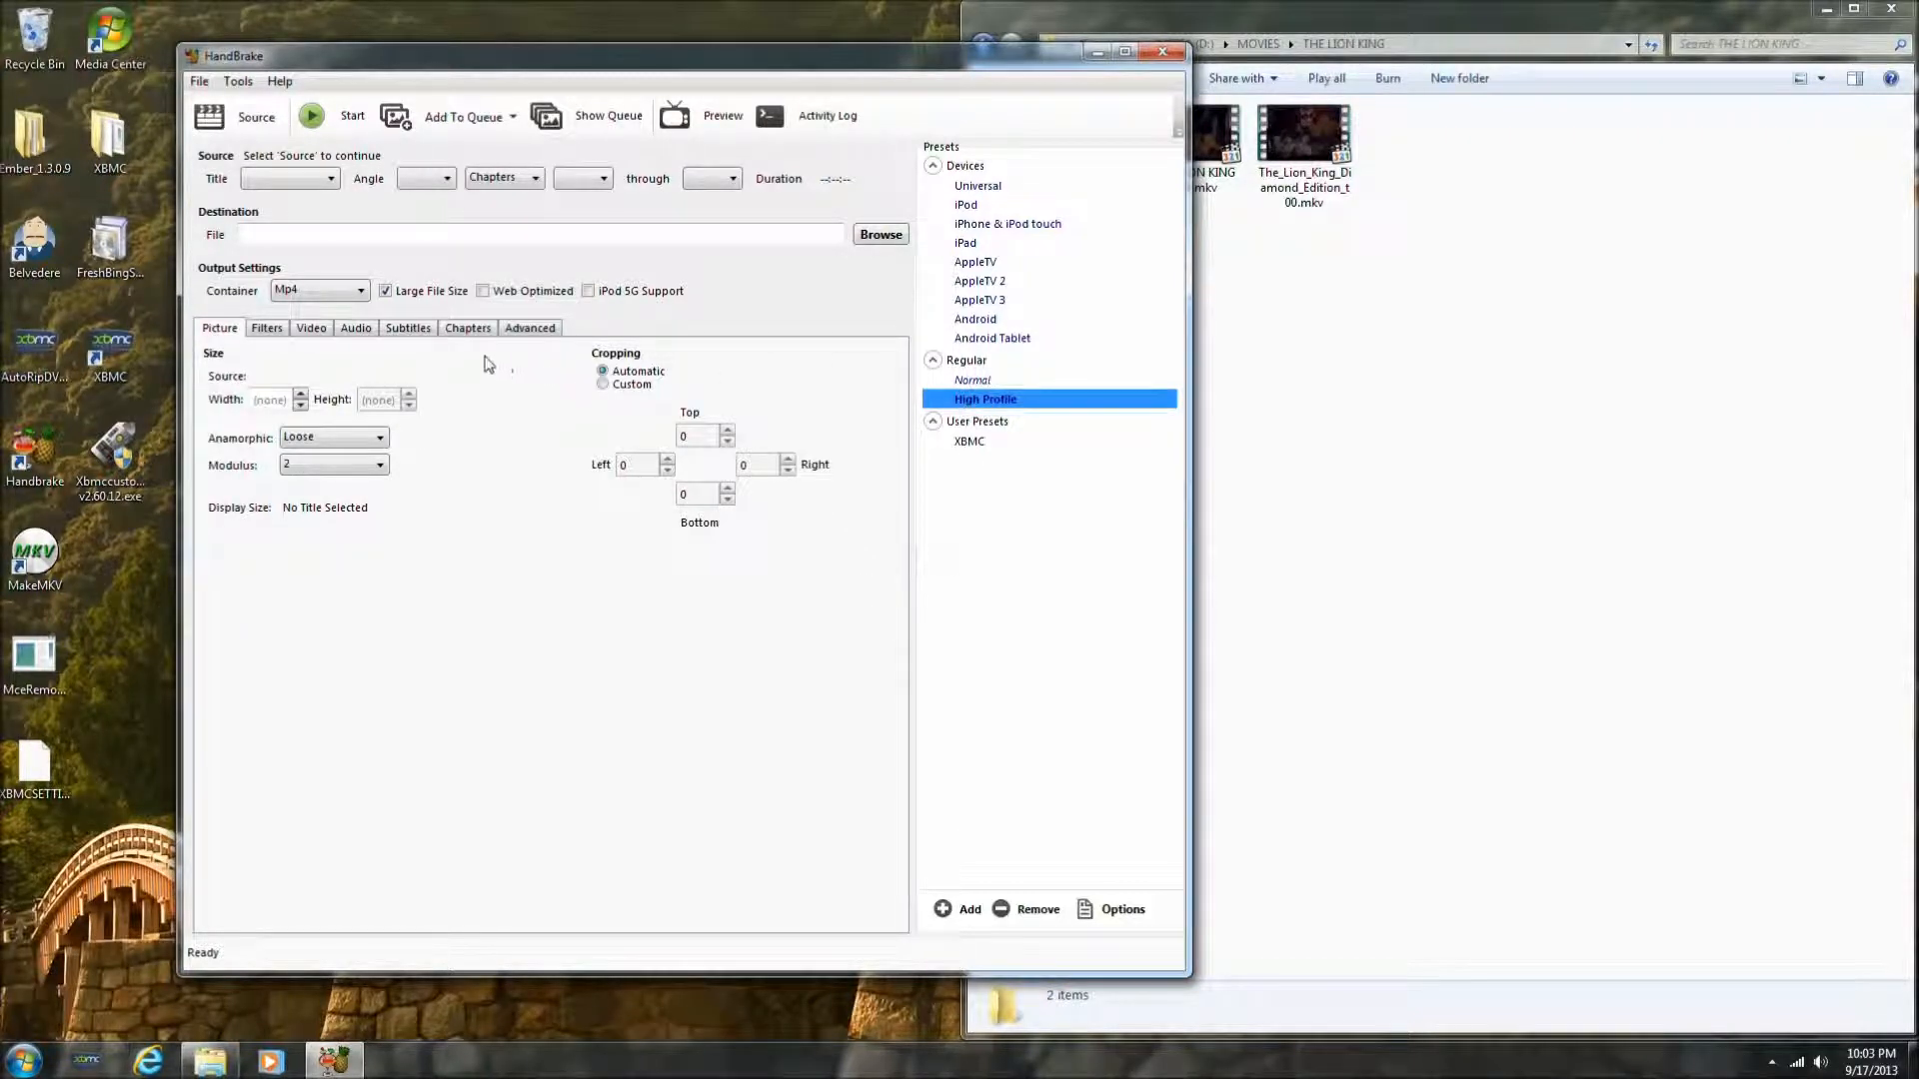
pyautogui.click(280, 334)
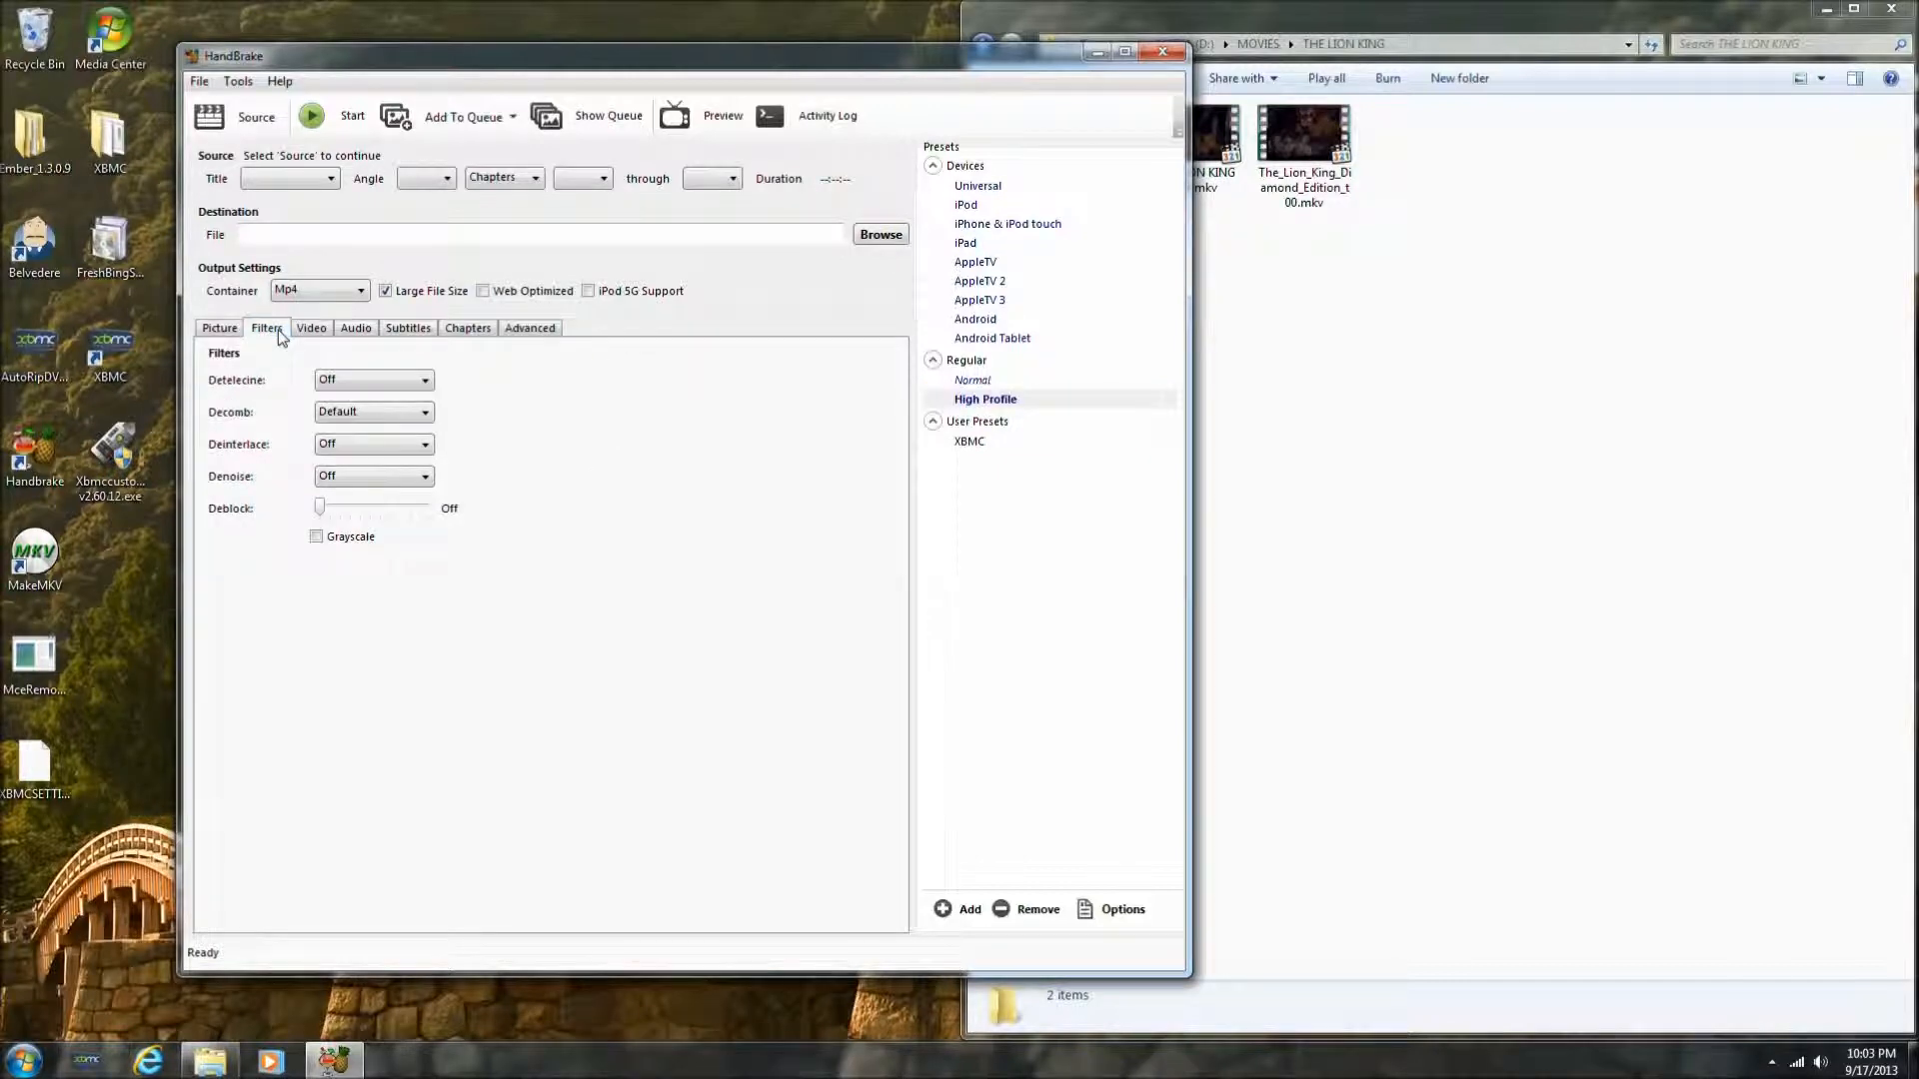
pyautogui.click(319, 333)
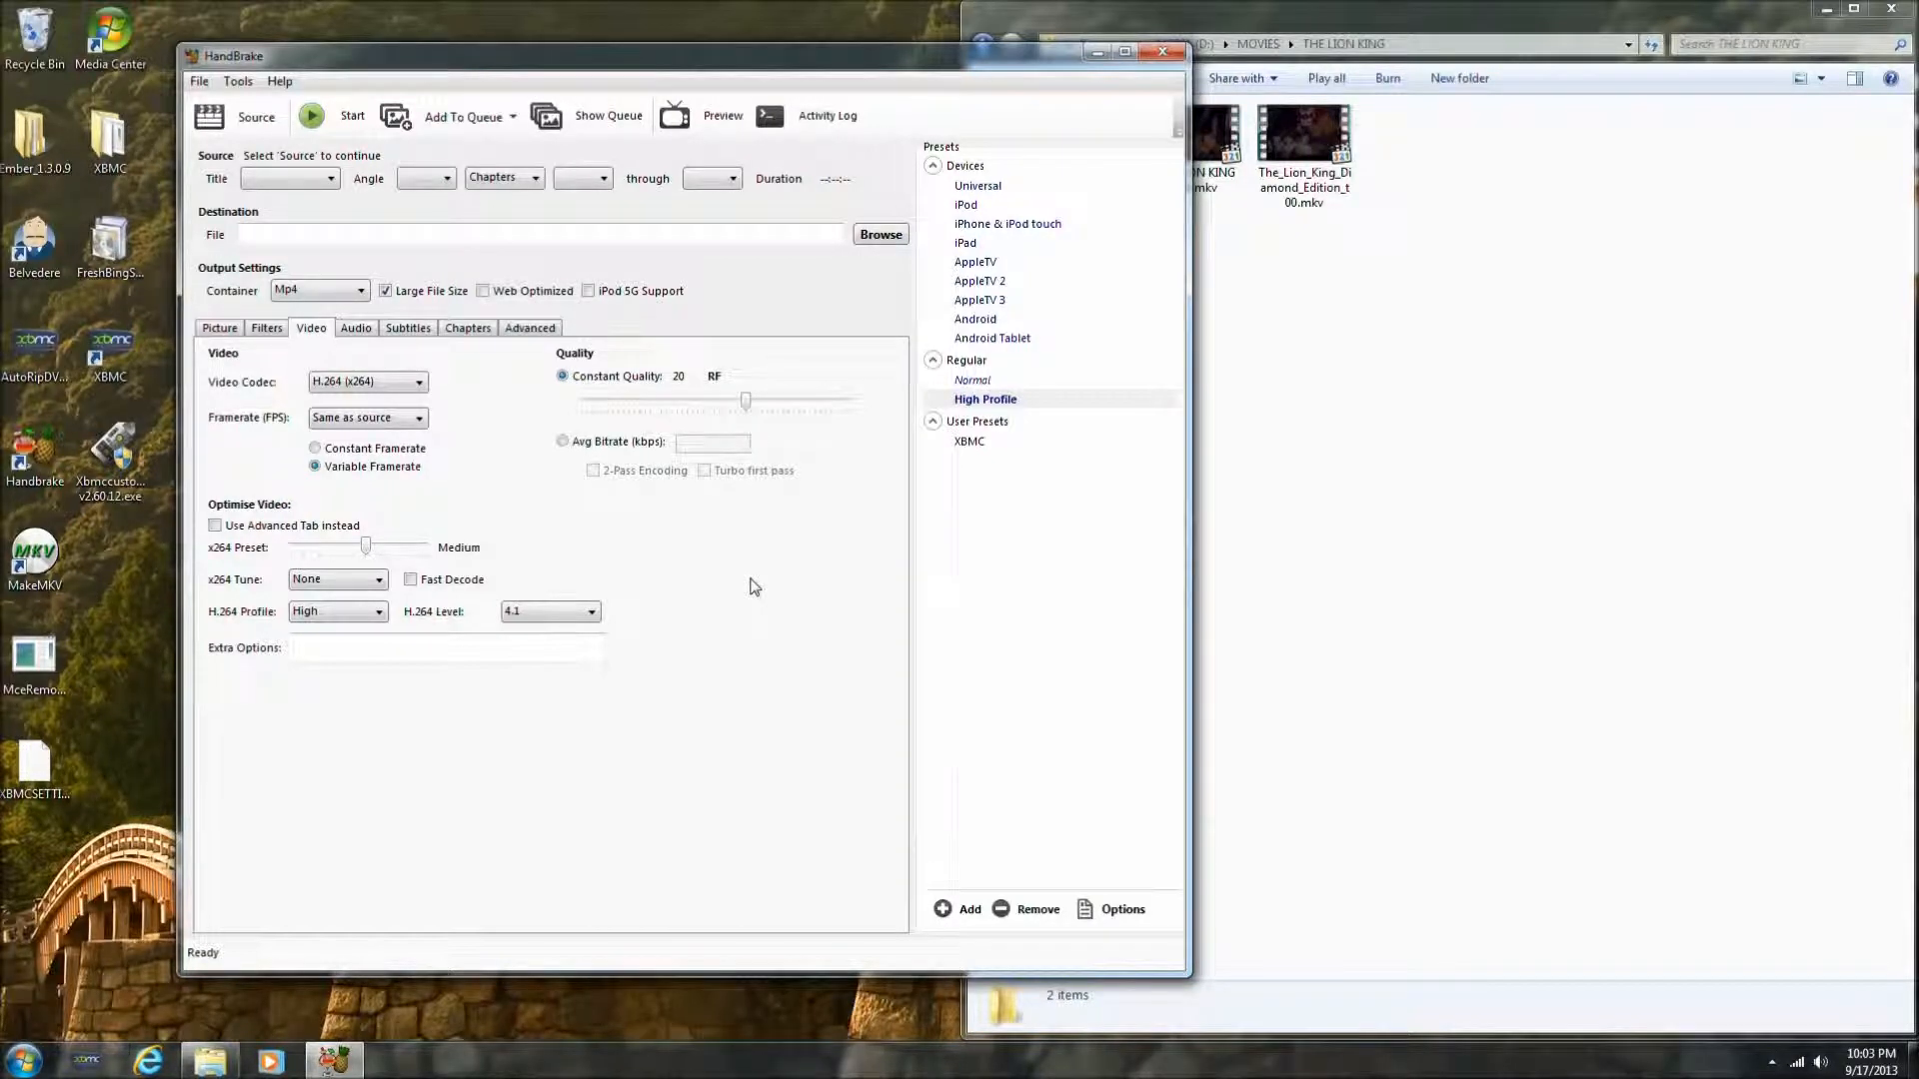
pyautogui.click(356, 329)
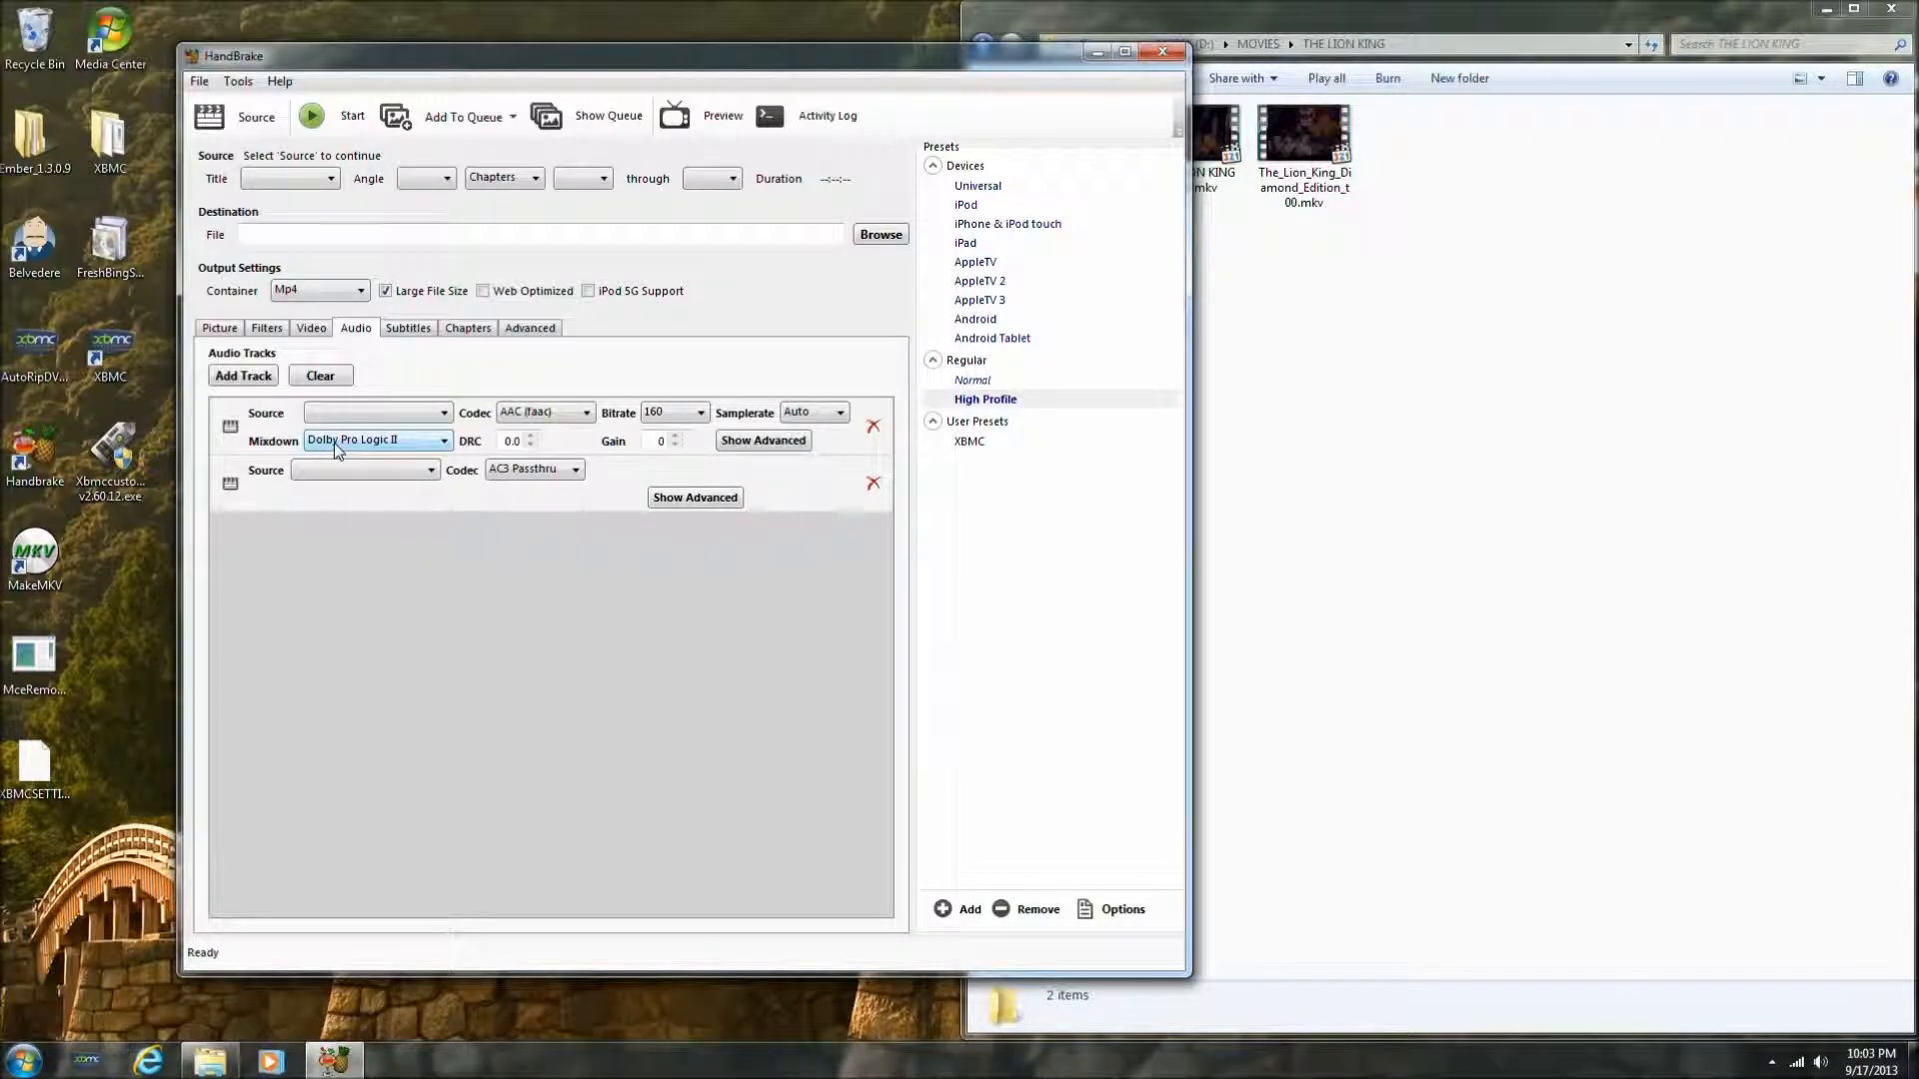
pyautogui.click(398, 333)
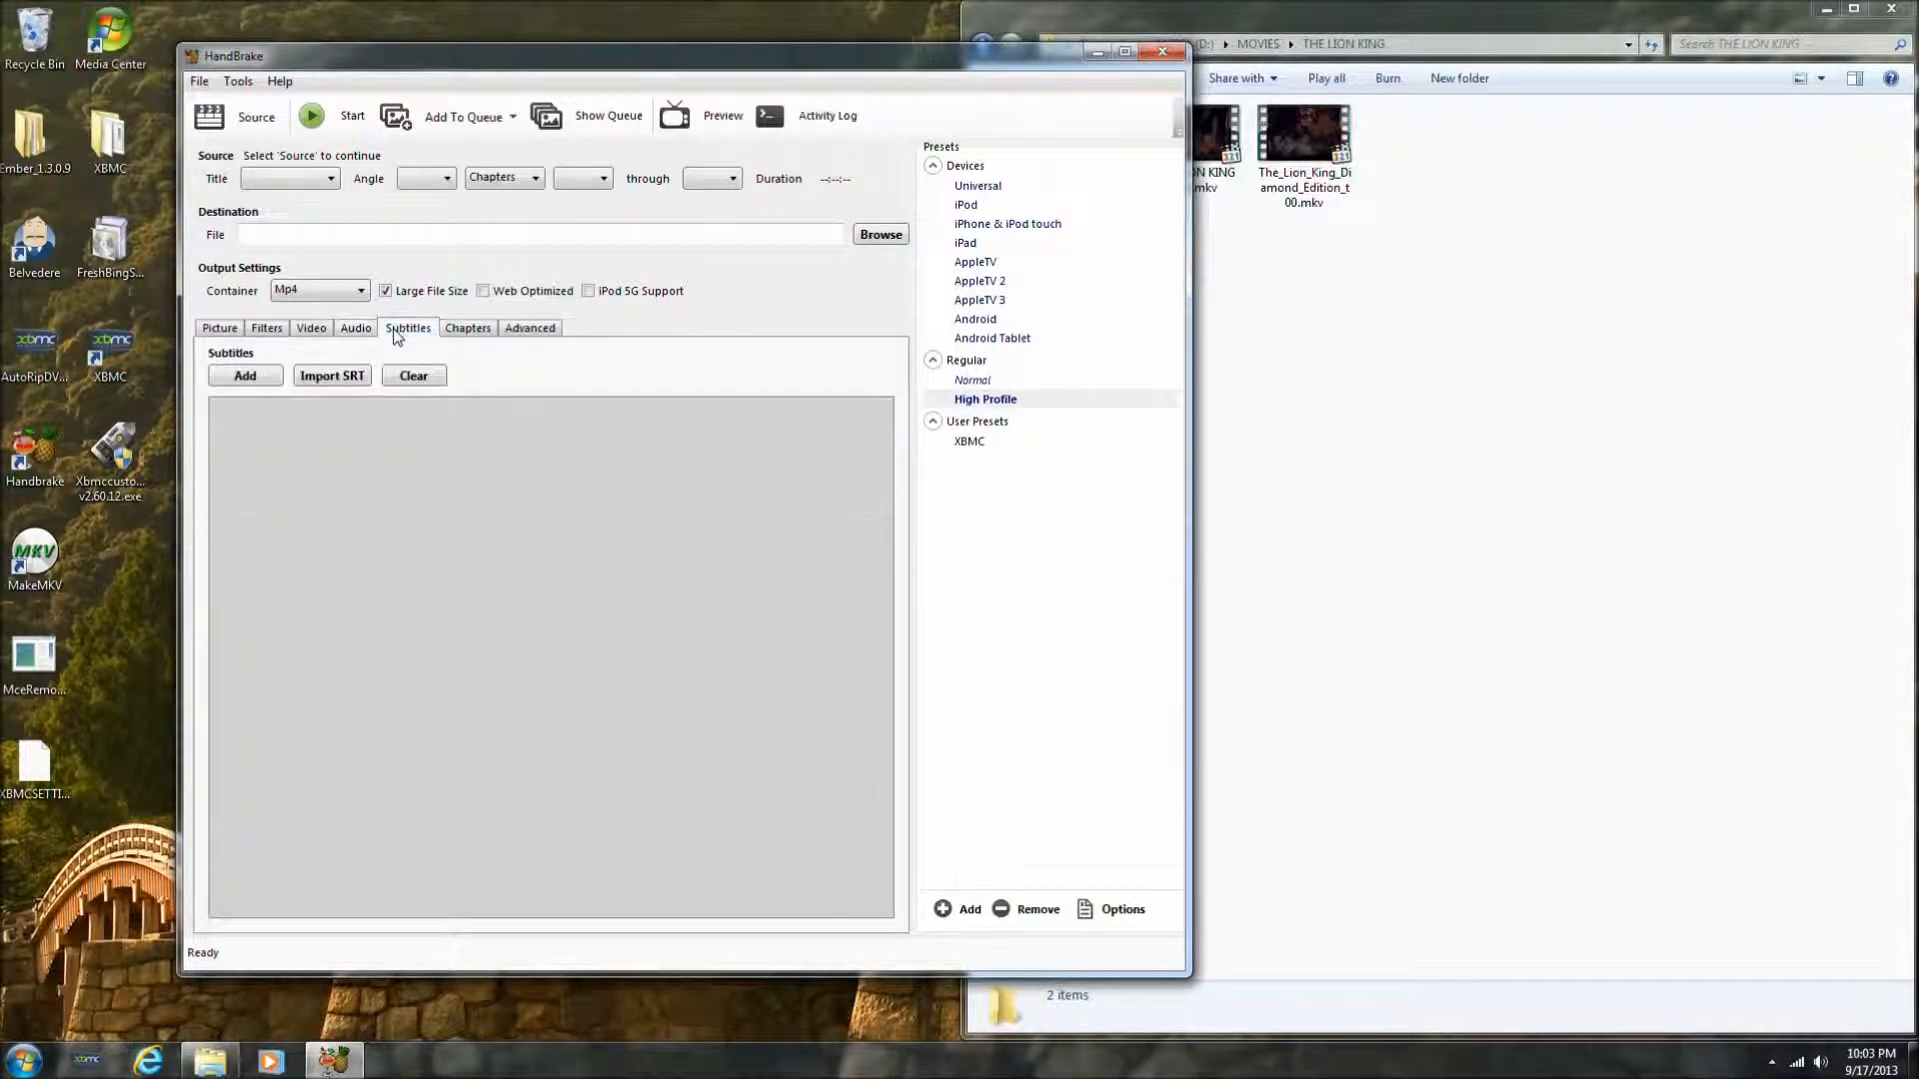
pyautogui.click(452, 330)
pyautogui.click(512, 330)
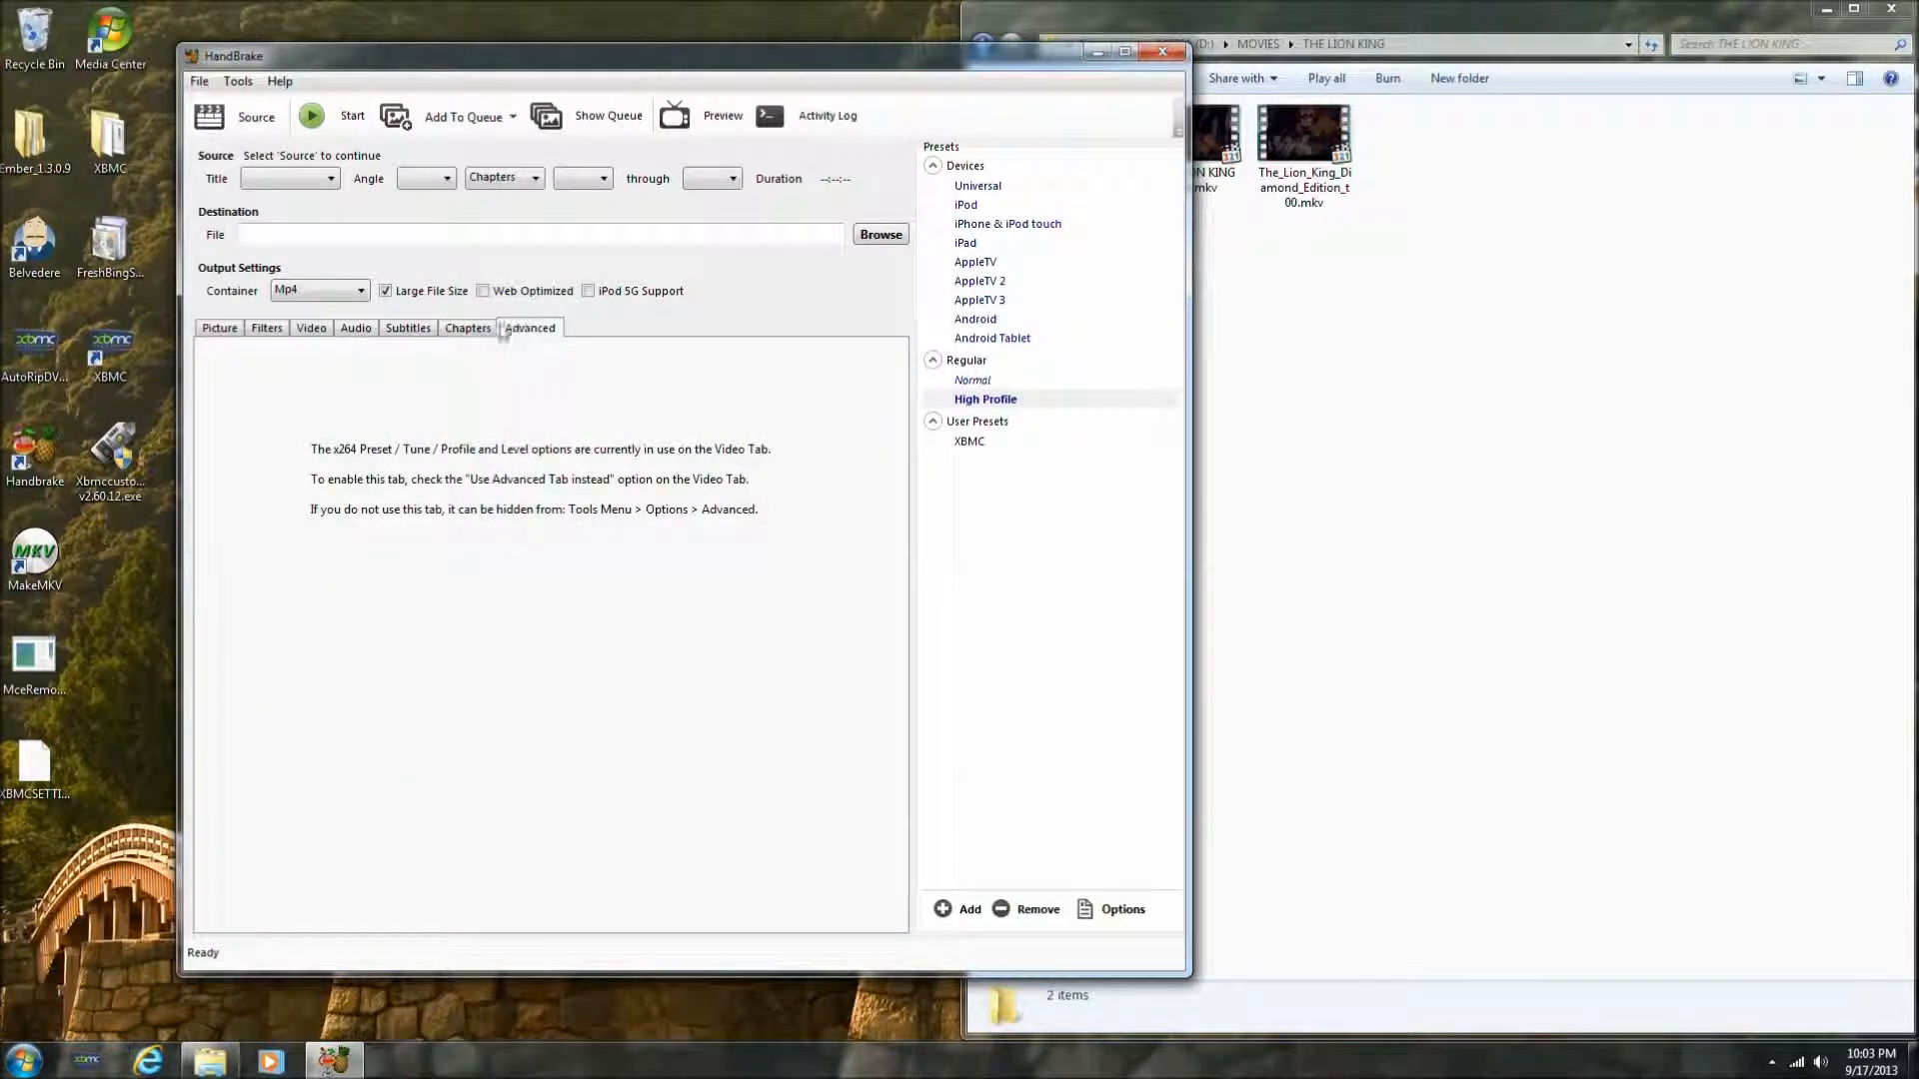
pyautogui.click(210, 336)
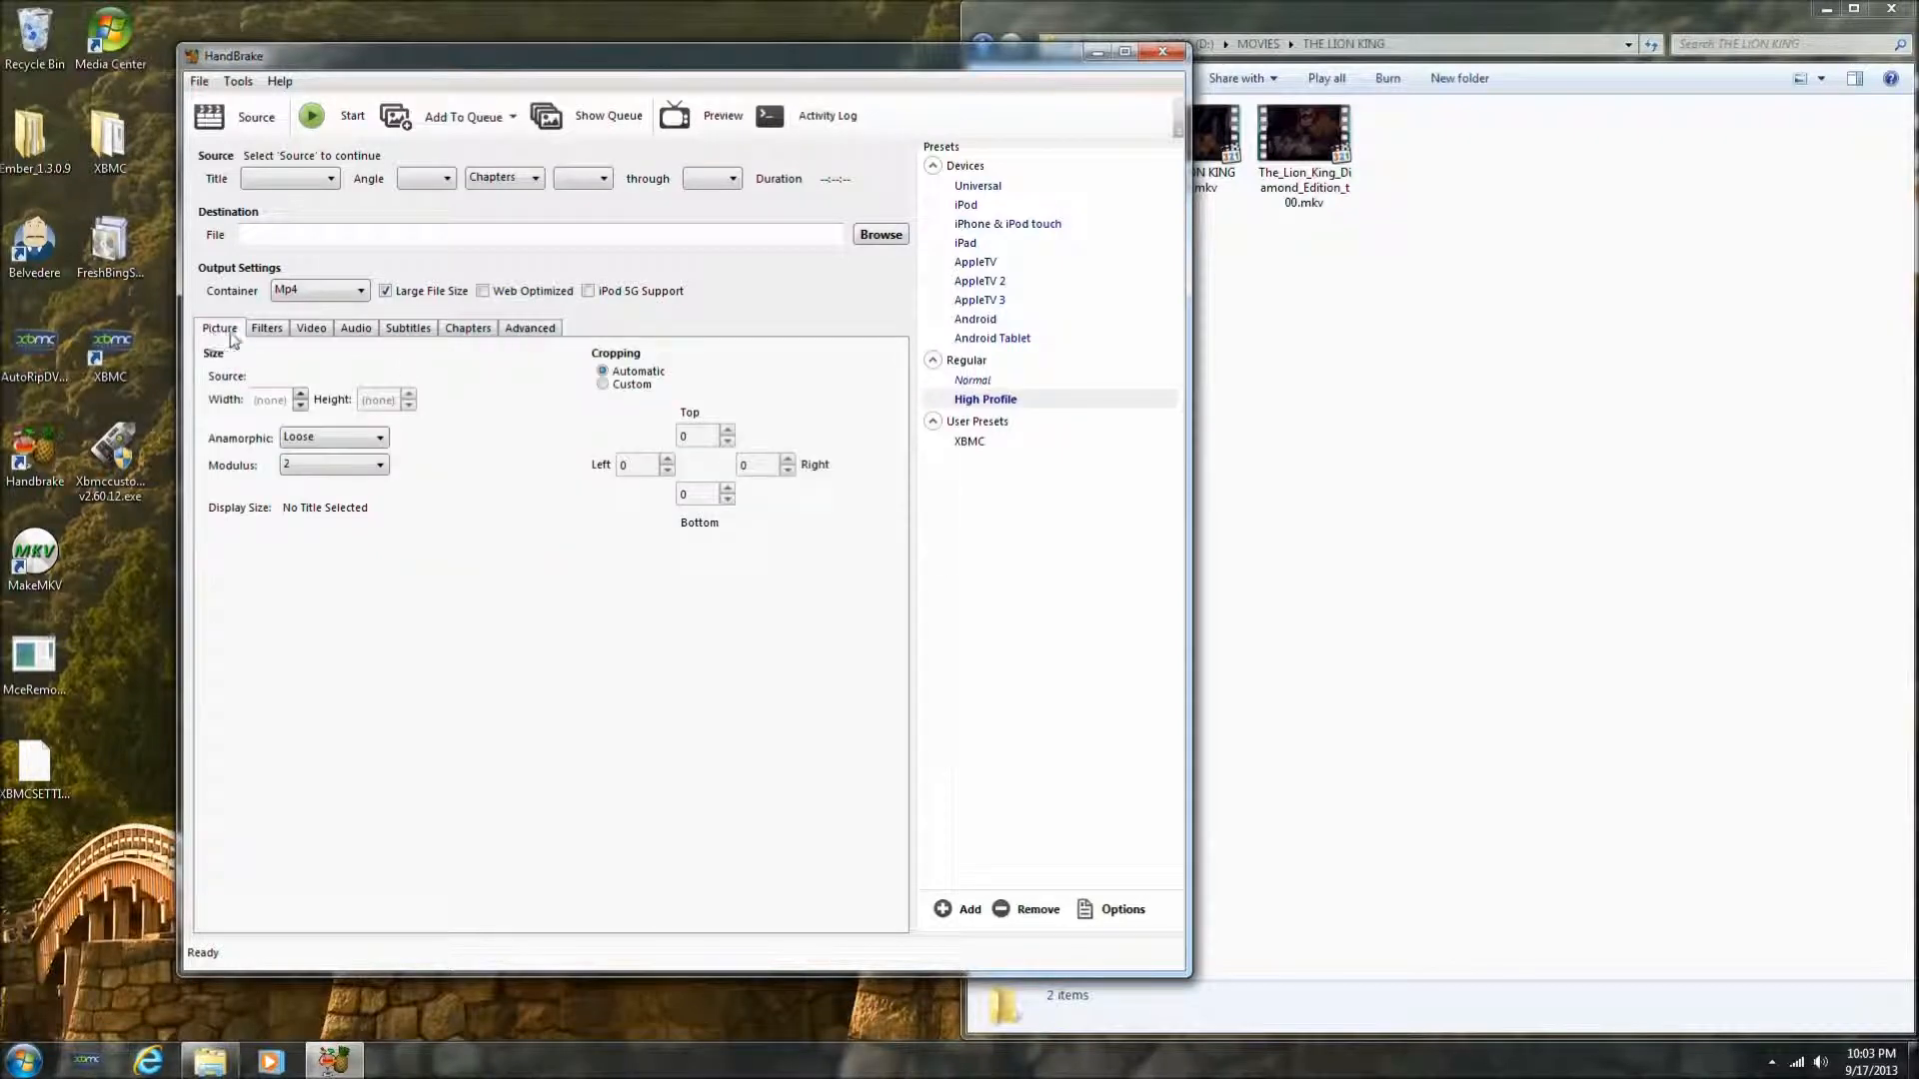
# Apply the XBMC user preset and set the anamorphic mode to Strict
pyautogui.click(987, 445)
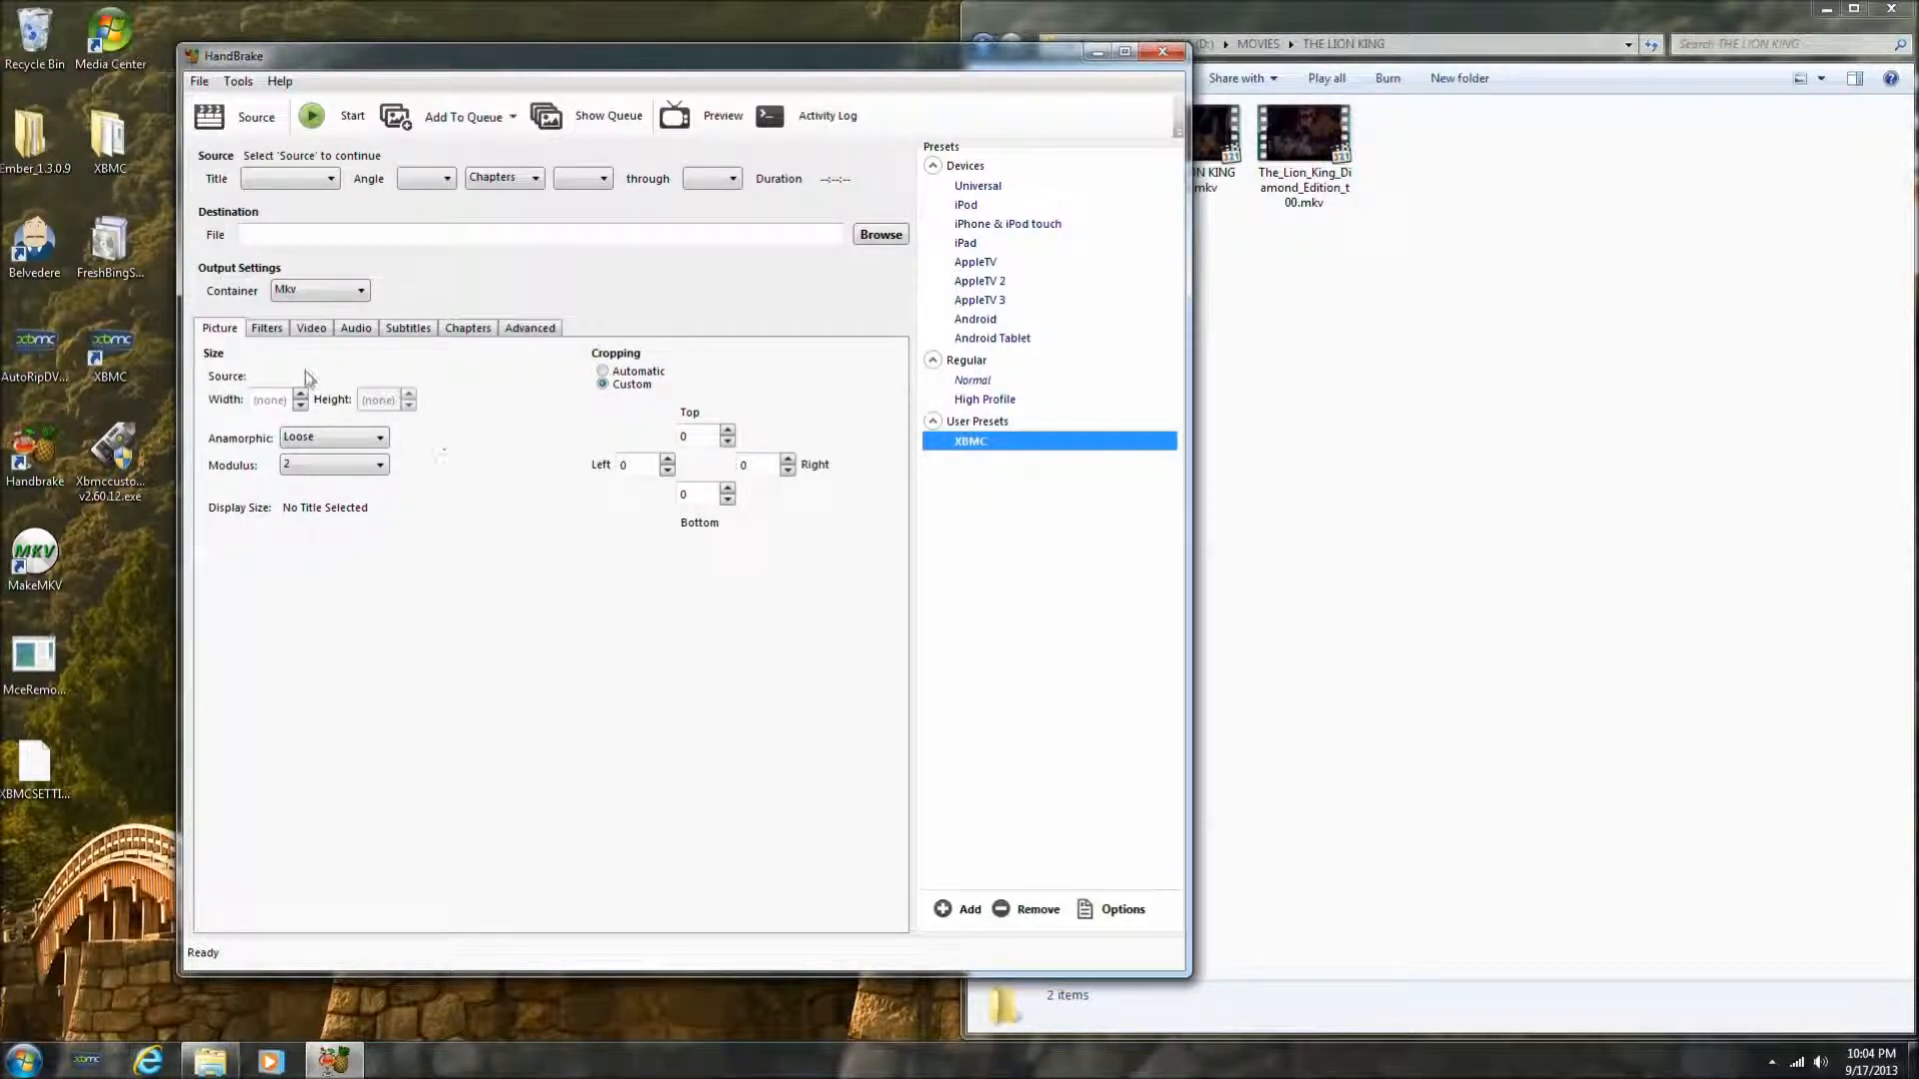
pyautogui.click(295, 439)
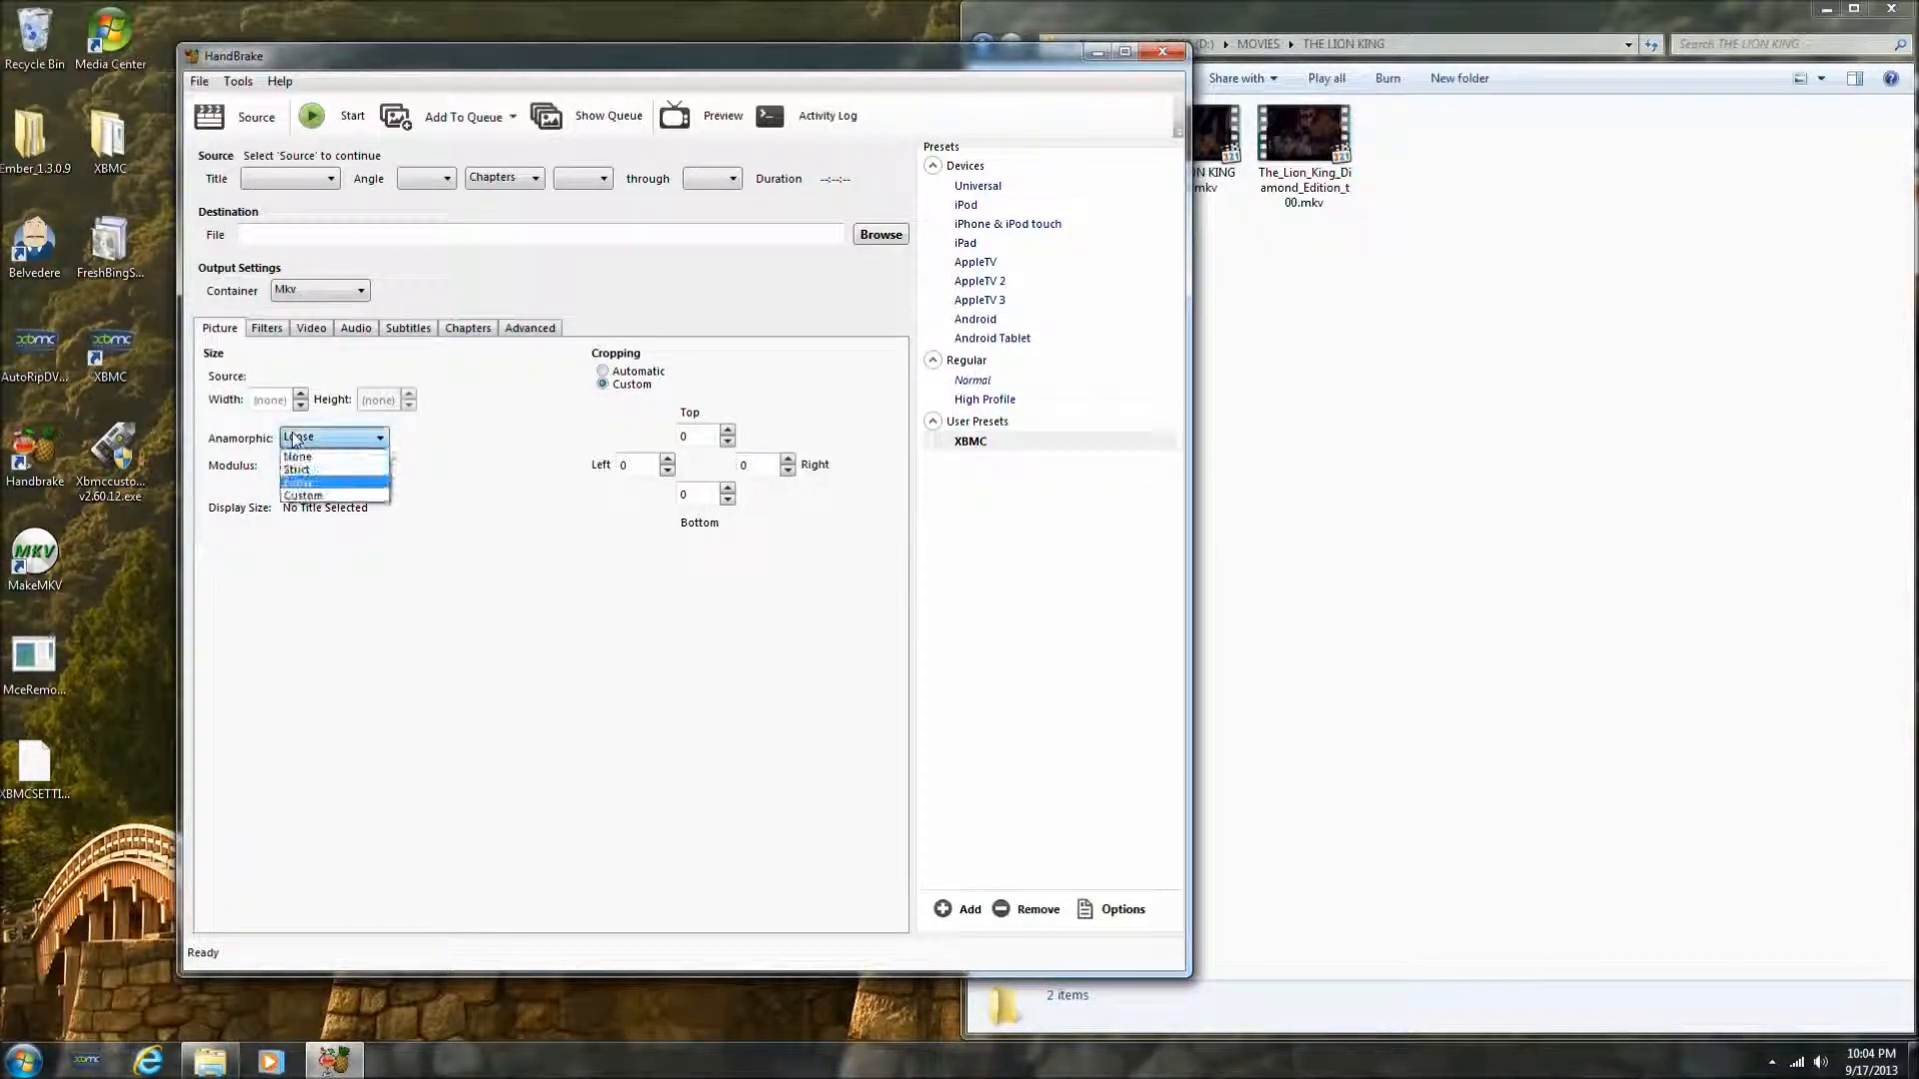
pyautogui.click(352, 495)
pyautogui.click(360, 437)
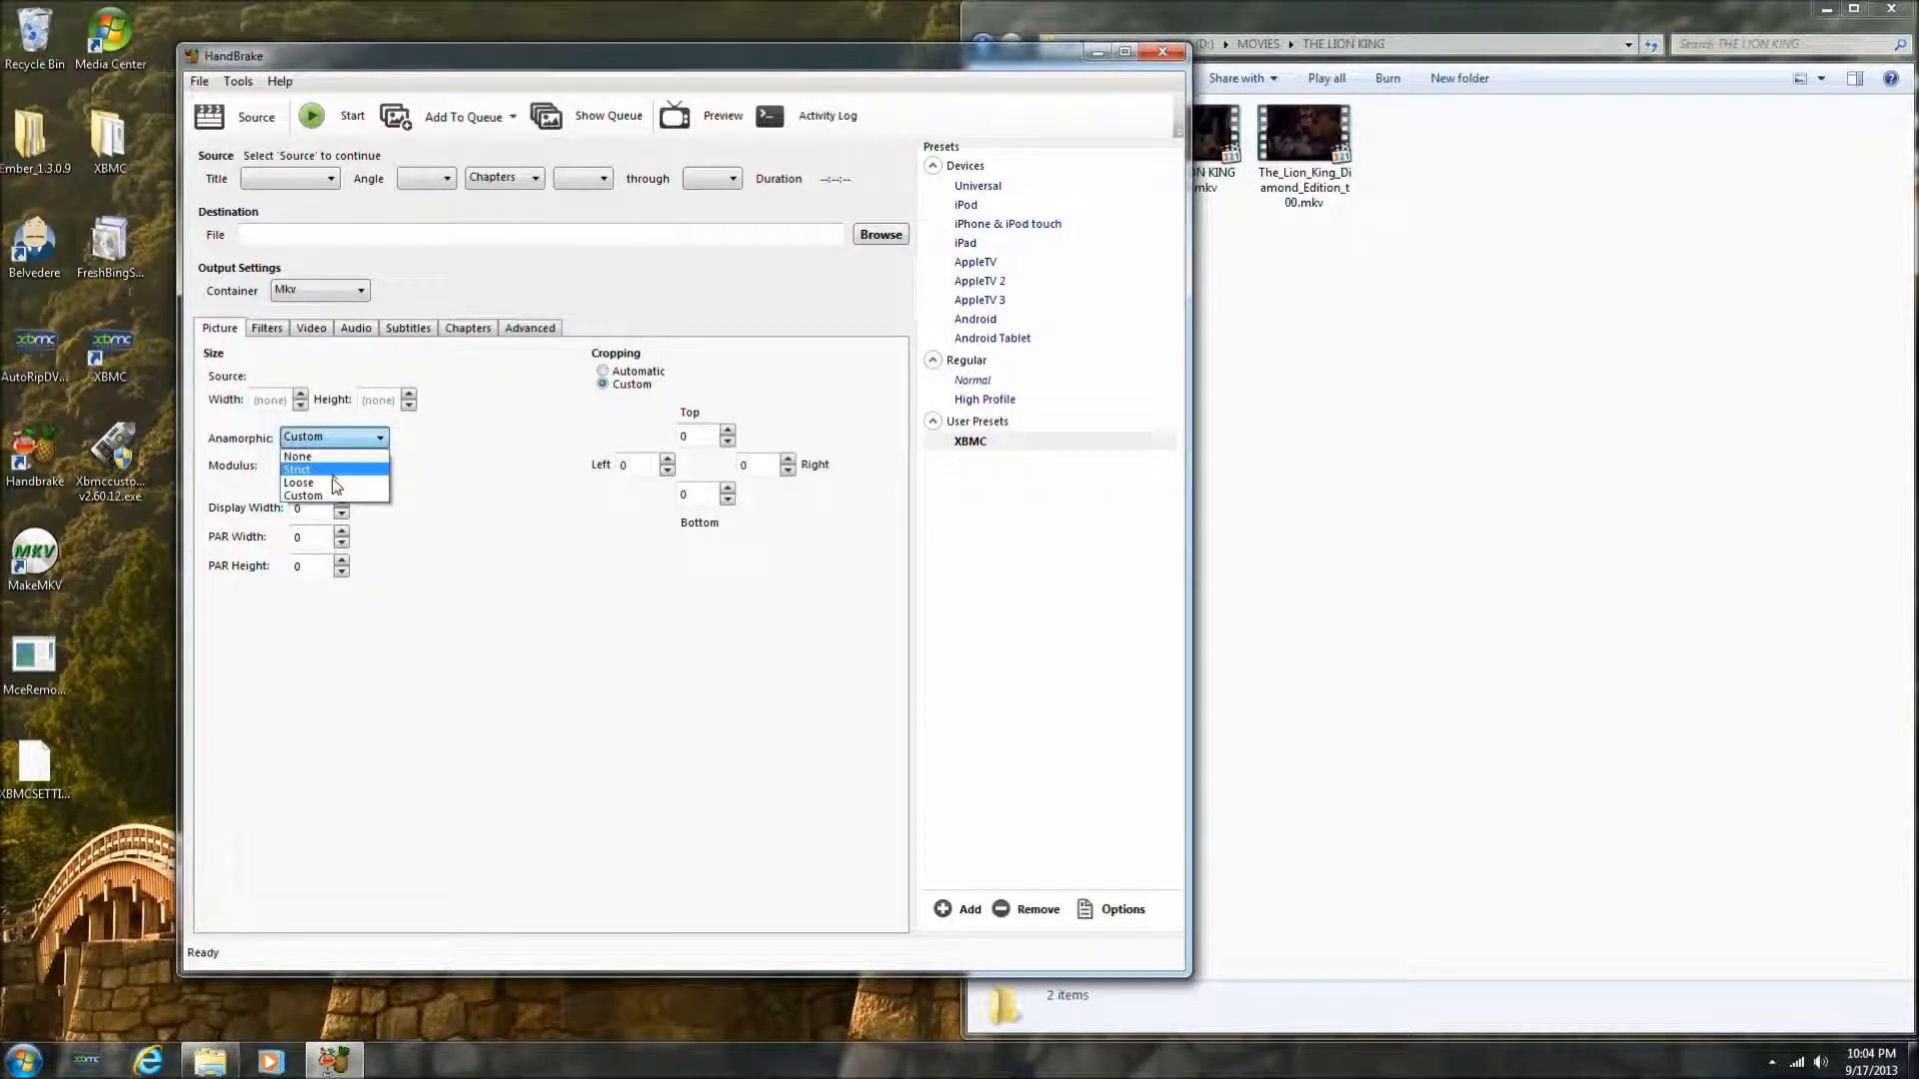
pyautogui.click(317, 465)
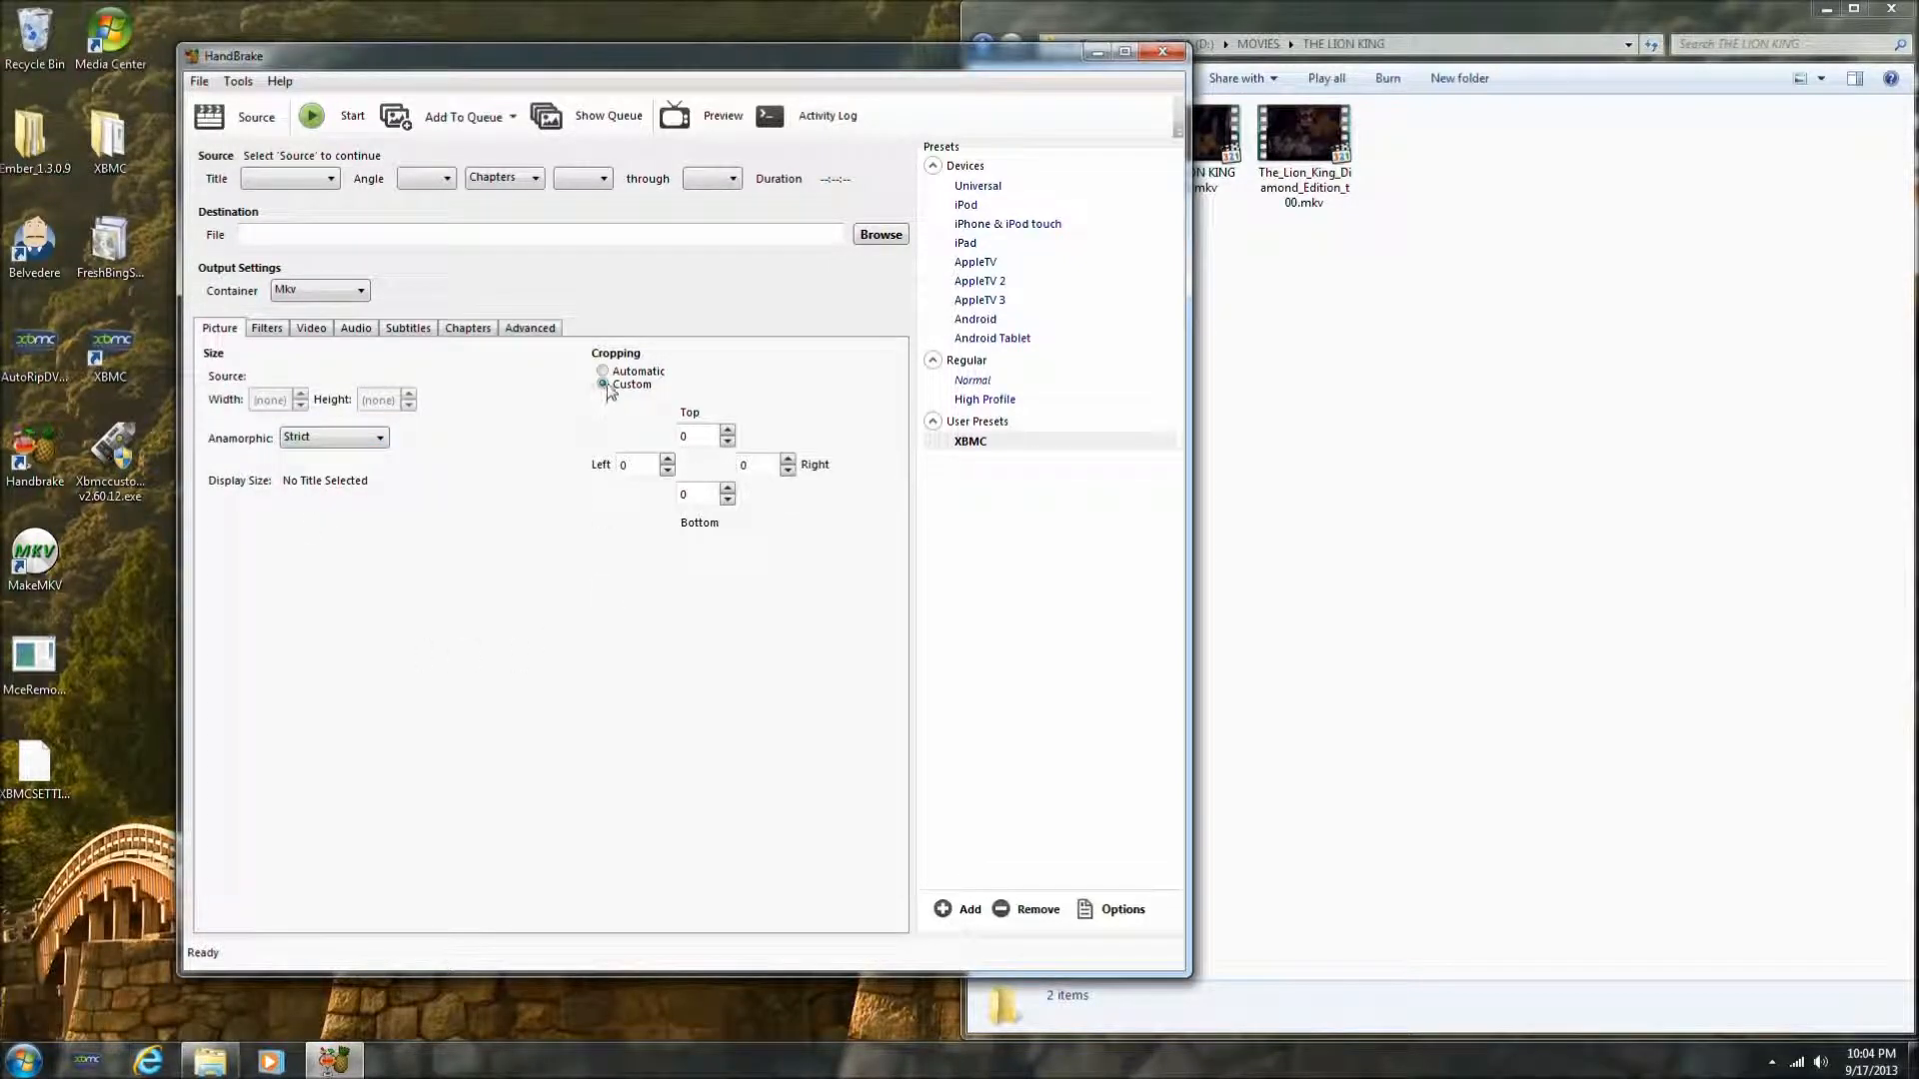
# Review the XBMC preset's cropping, filters, video quality, audio track codecs and subtitle settings
pyautogui.click(643, 473)
pyautogui.doubleClick(711, 494)
pyautogui.click(711, 494)
pyautogui.click(276, 327)
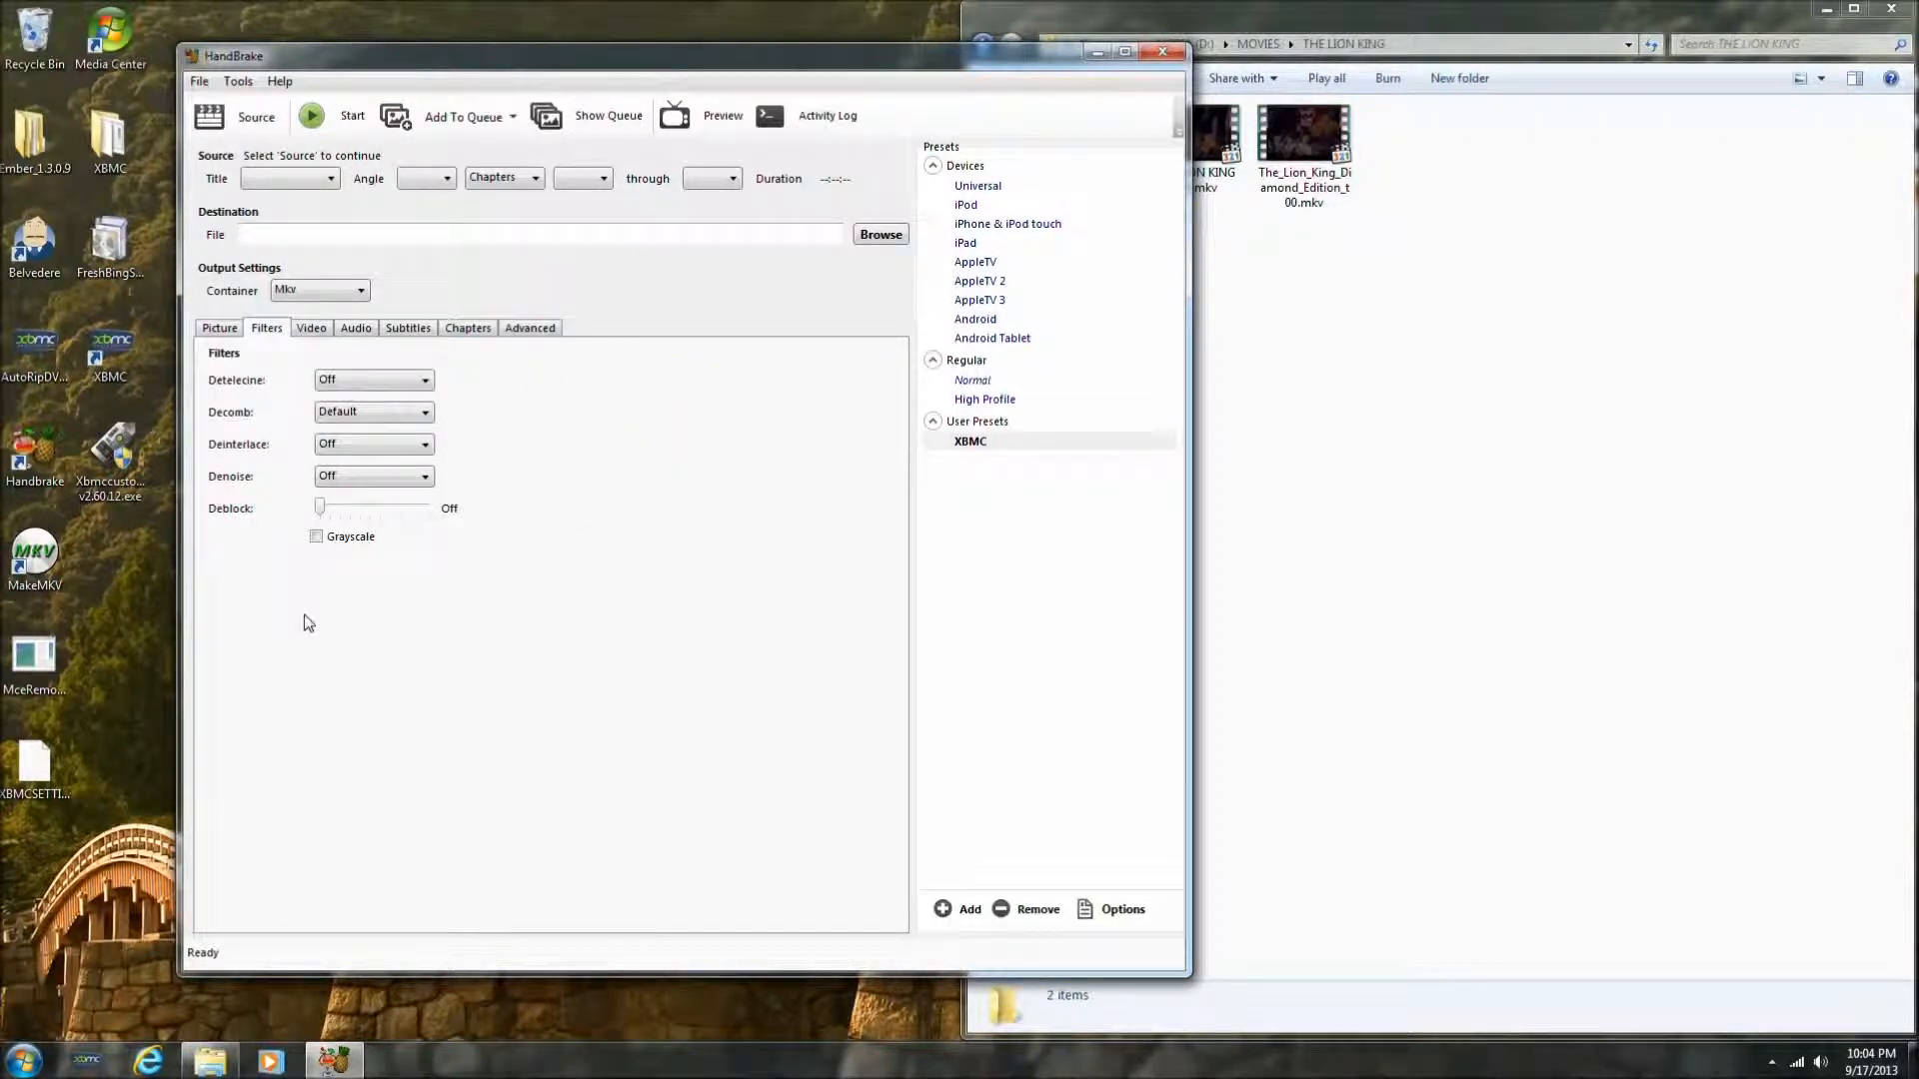
pyautogui.click(312, 331)
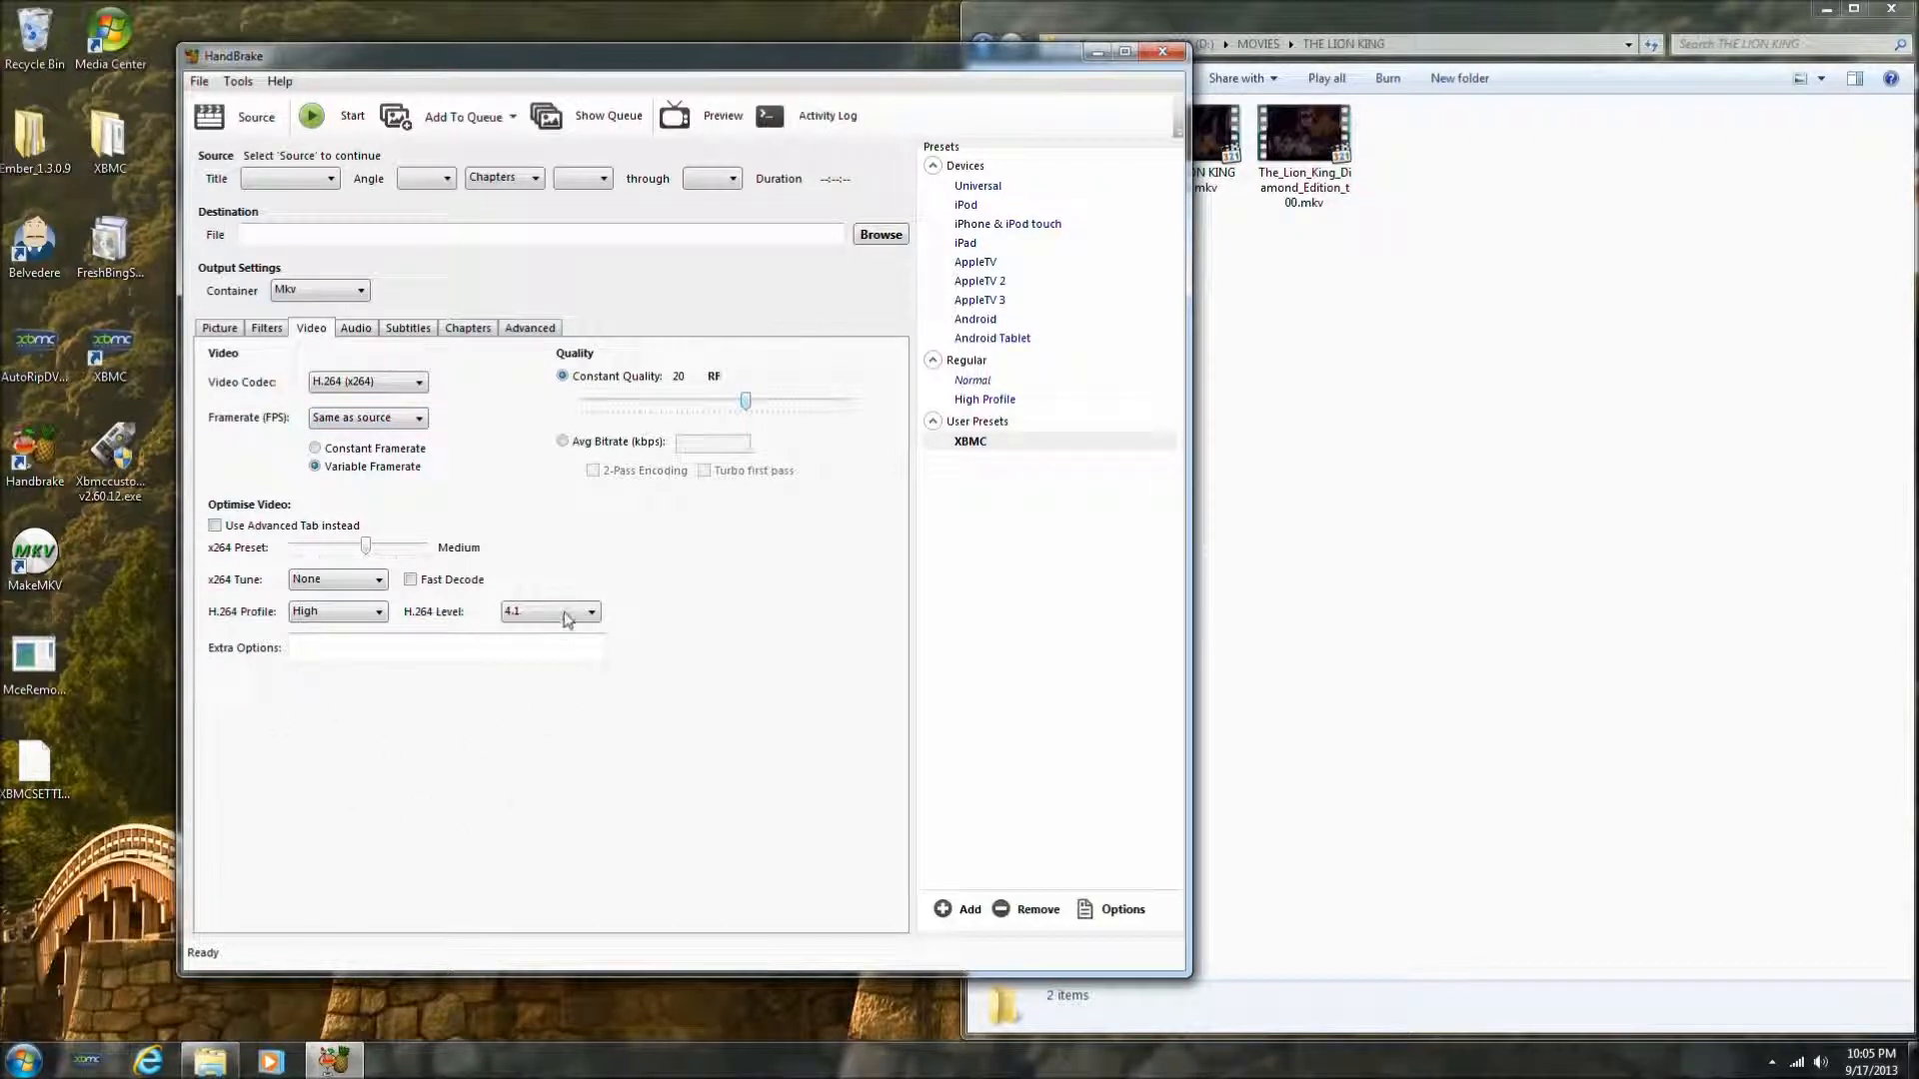
pyautogui.click(368, 333)
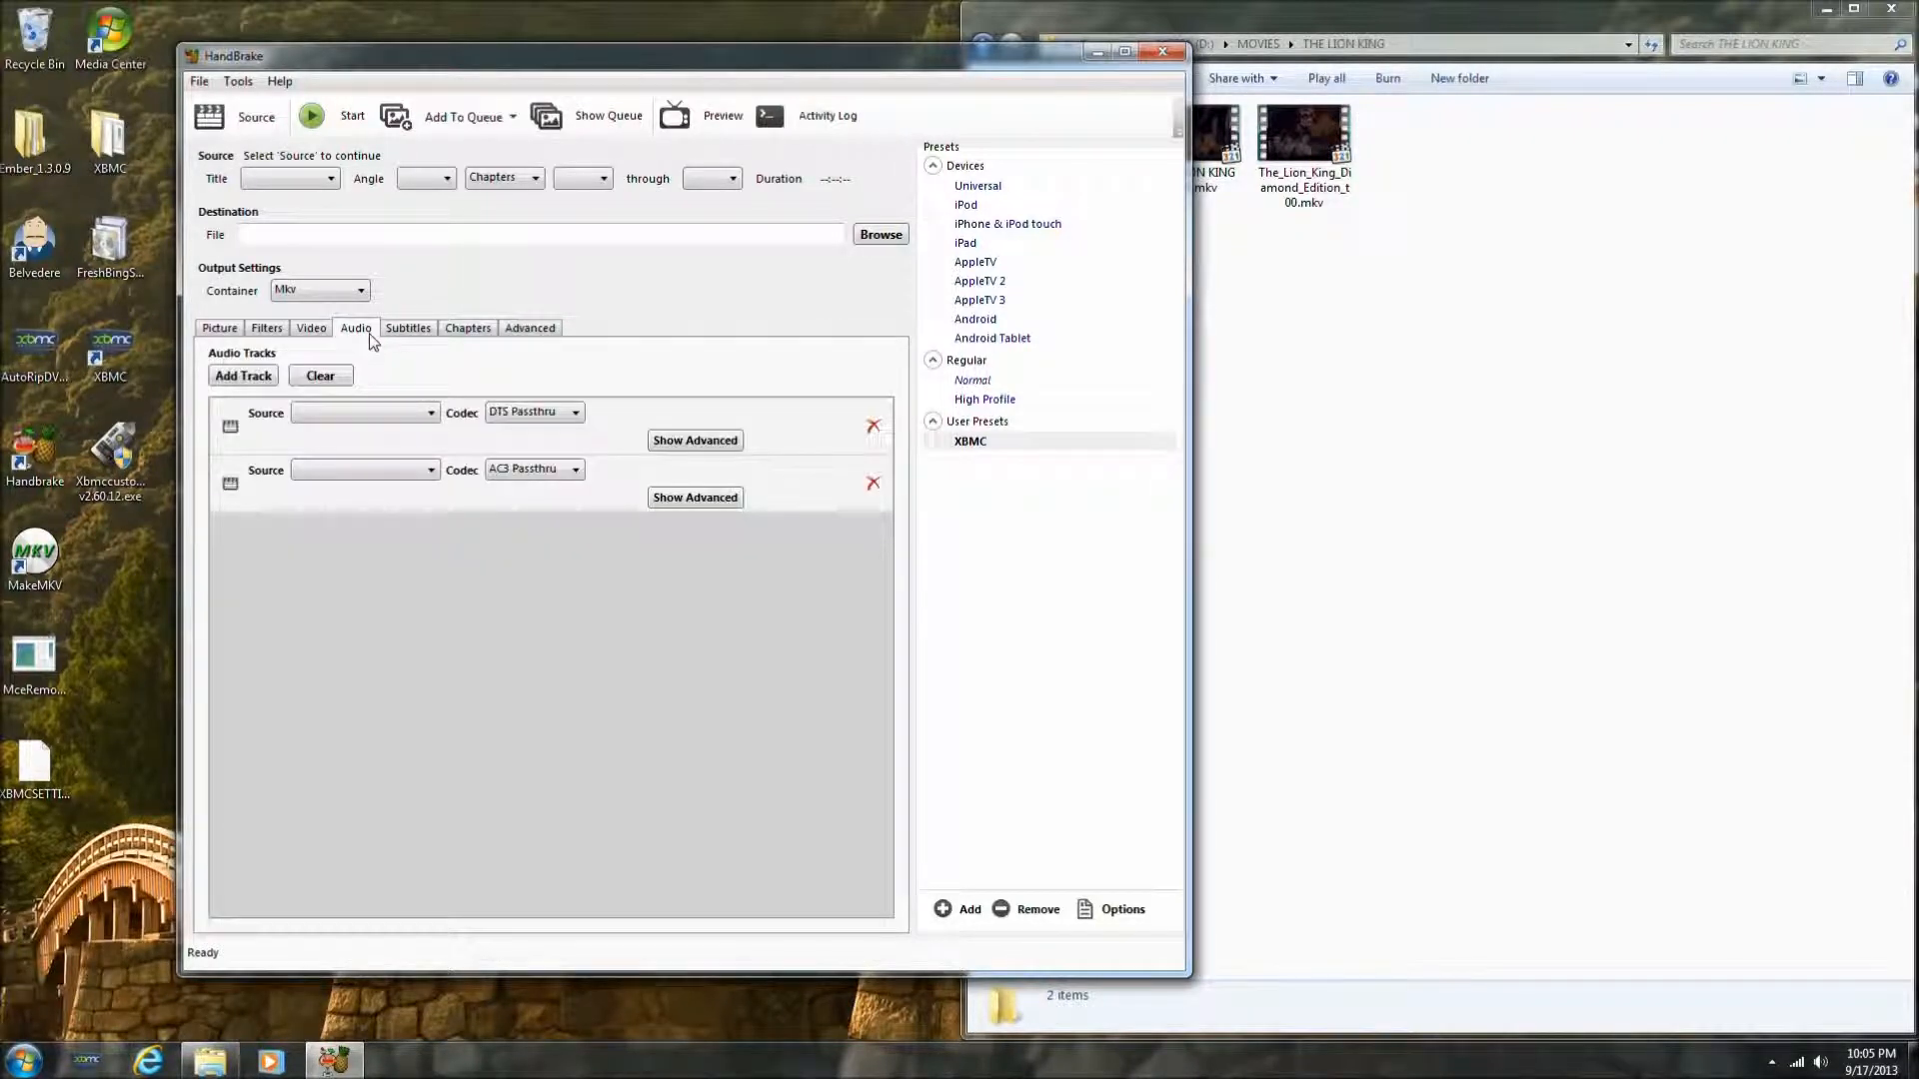
pyautogui.click(603, 496)
pyautogui.click(609, 441)
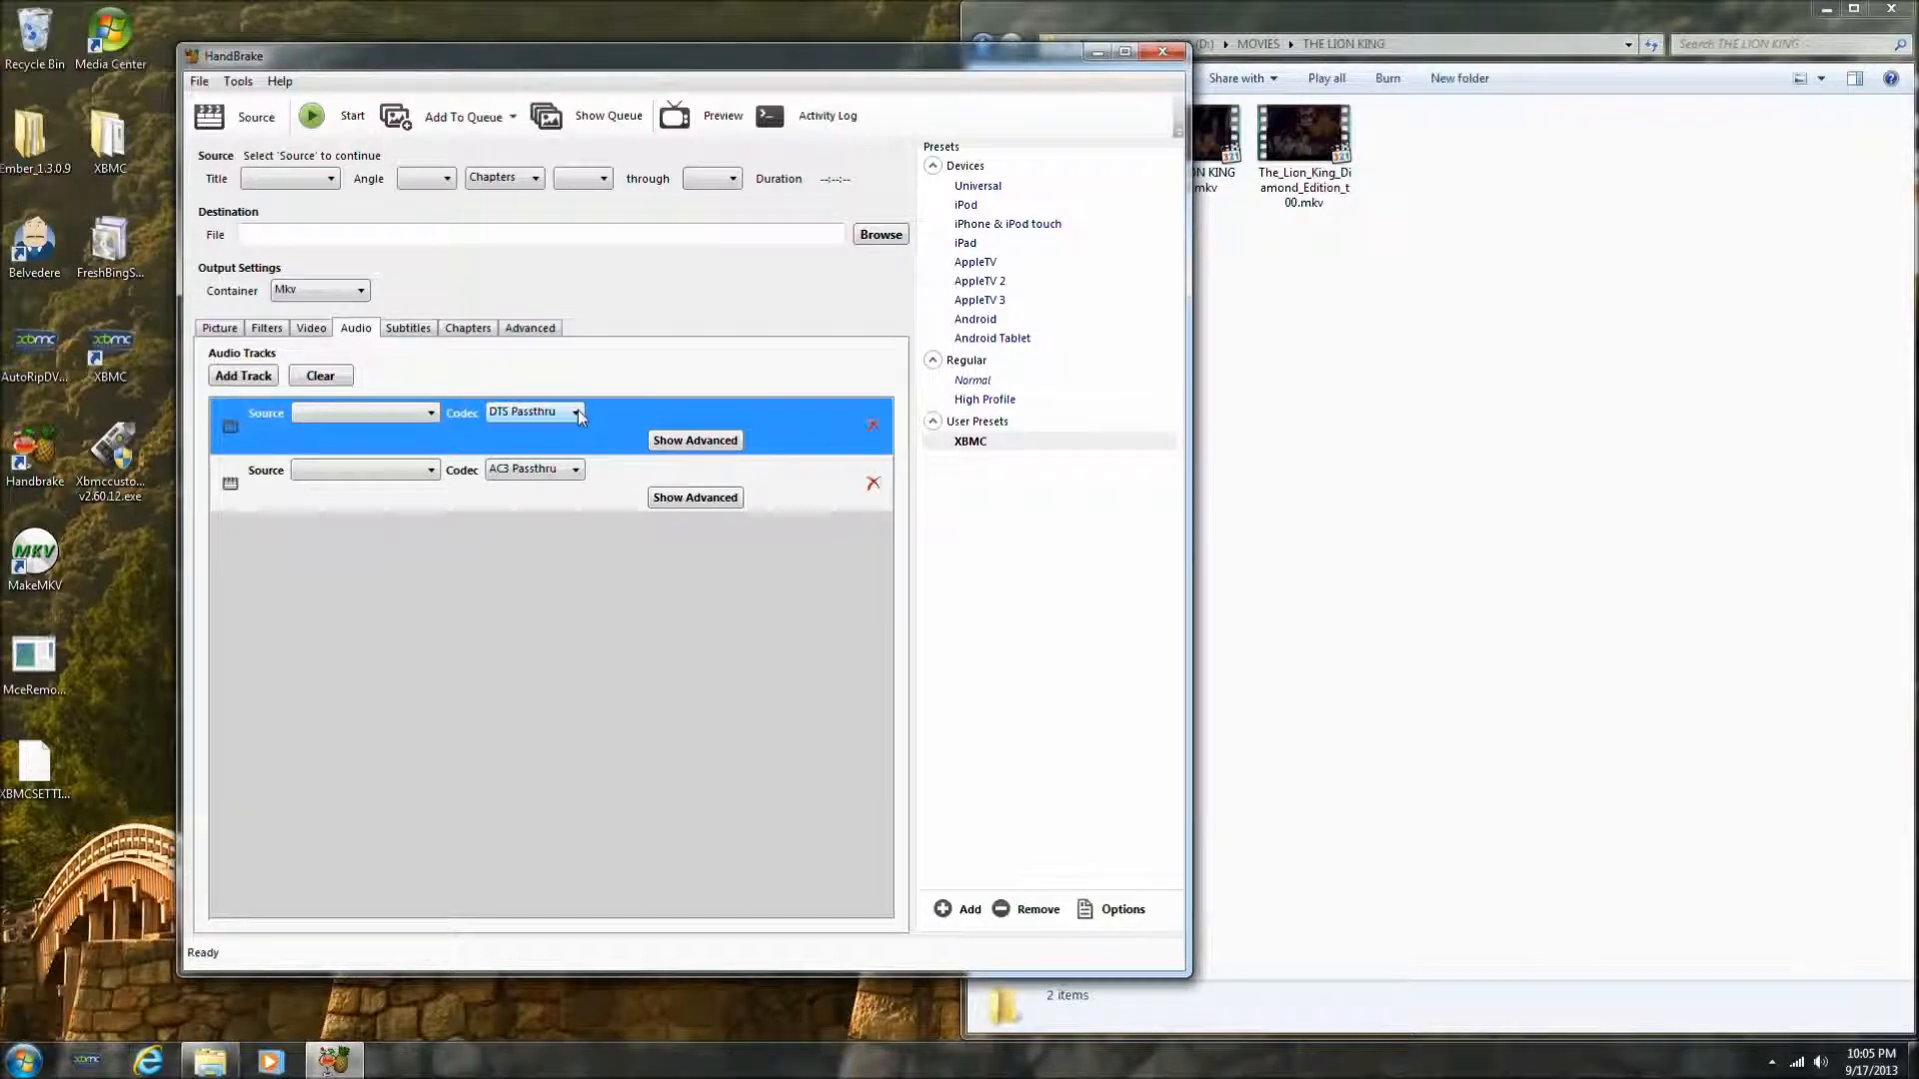
pyautogui.click(497, 497)
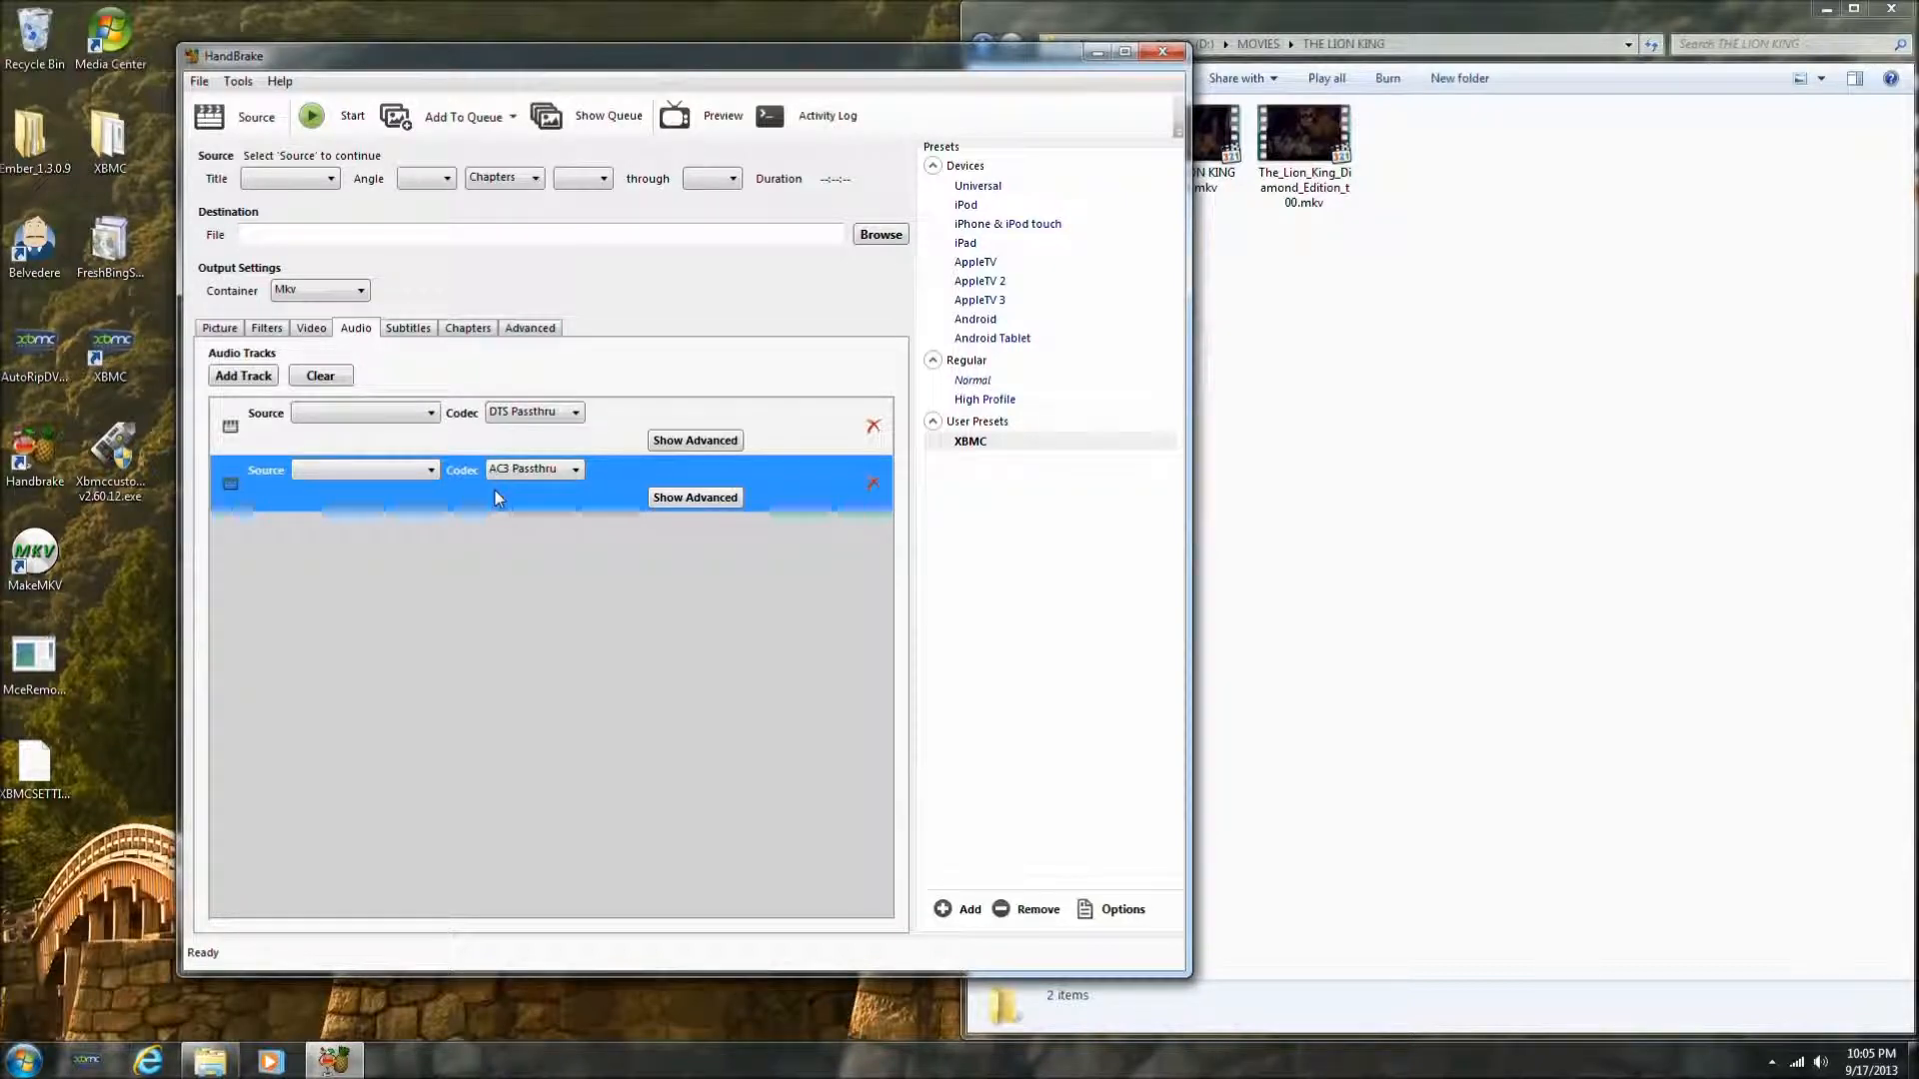
pyautogui.click(527, 449)
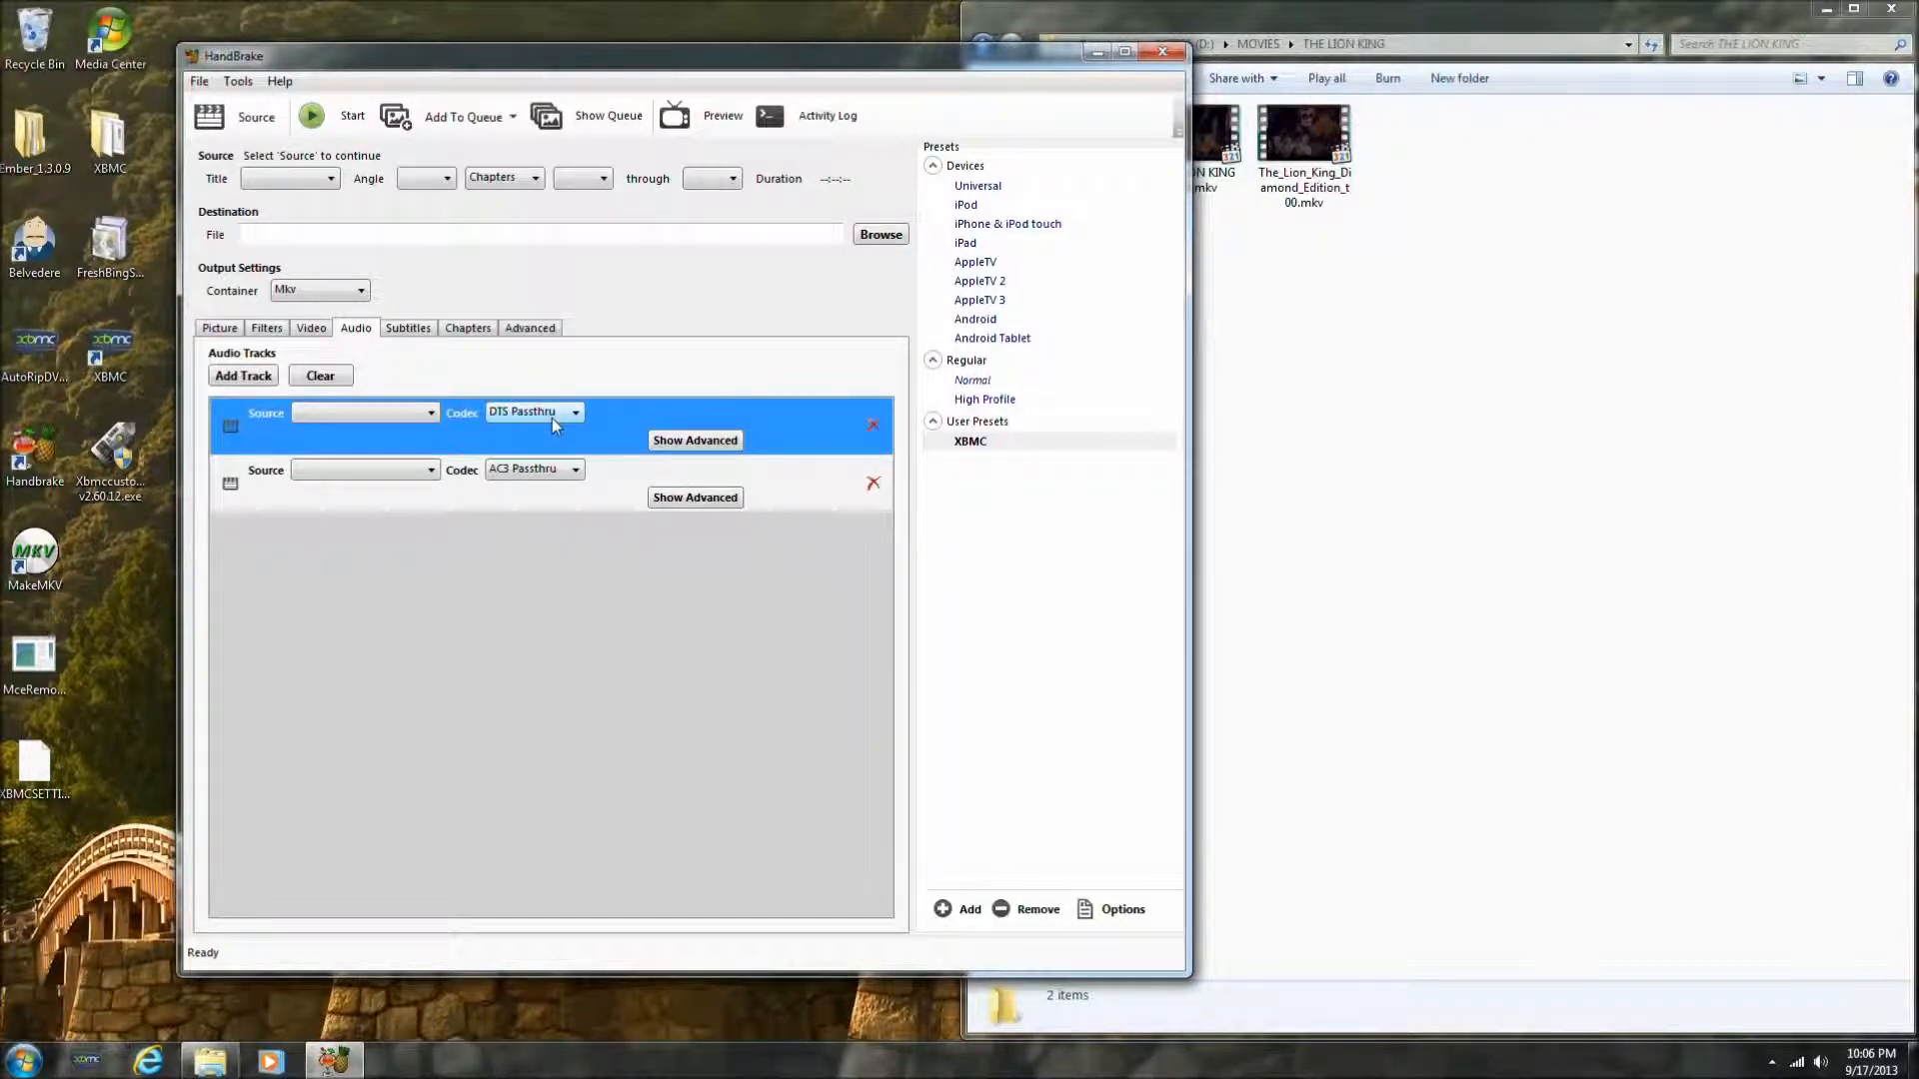
pyautogui.click(414, 335)
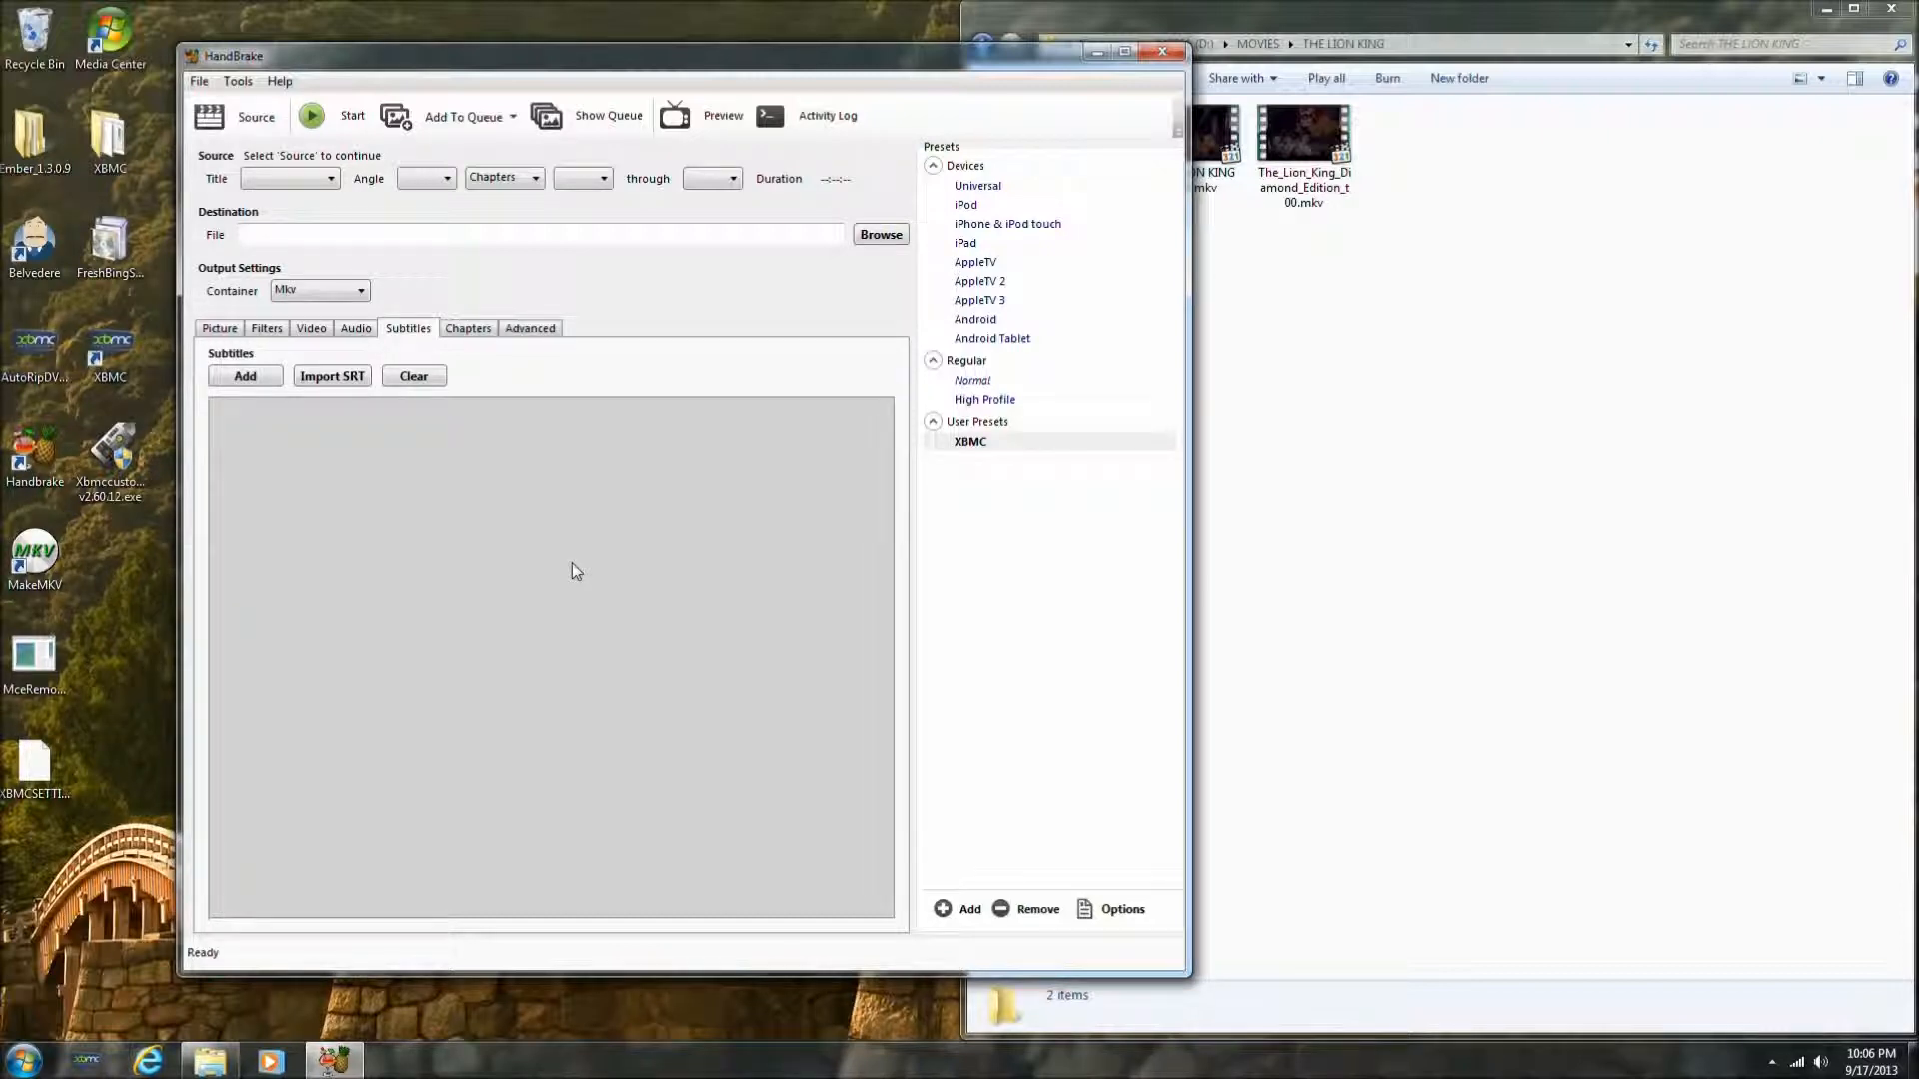
# Enable the creation of chapter markers for the XBMC preset and check its advanced encoding settings
pyautogui.click(466, 334)
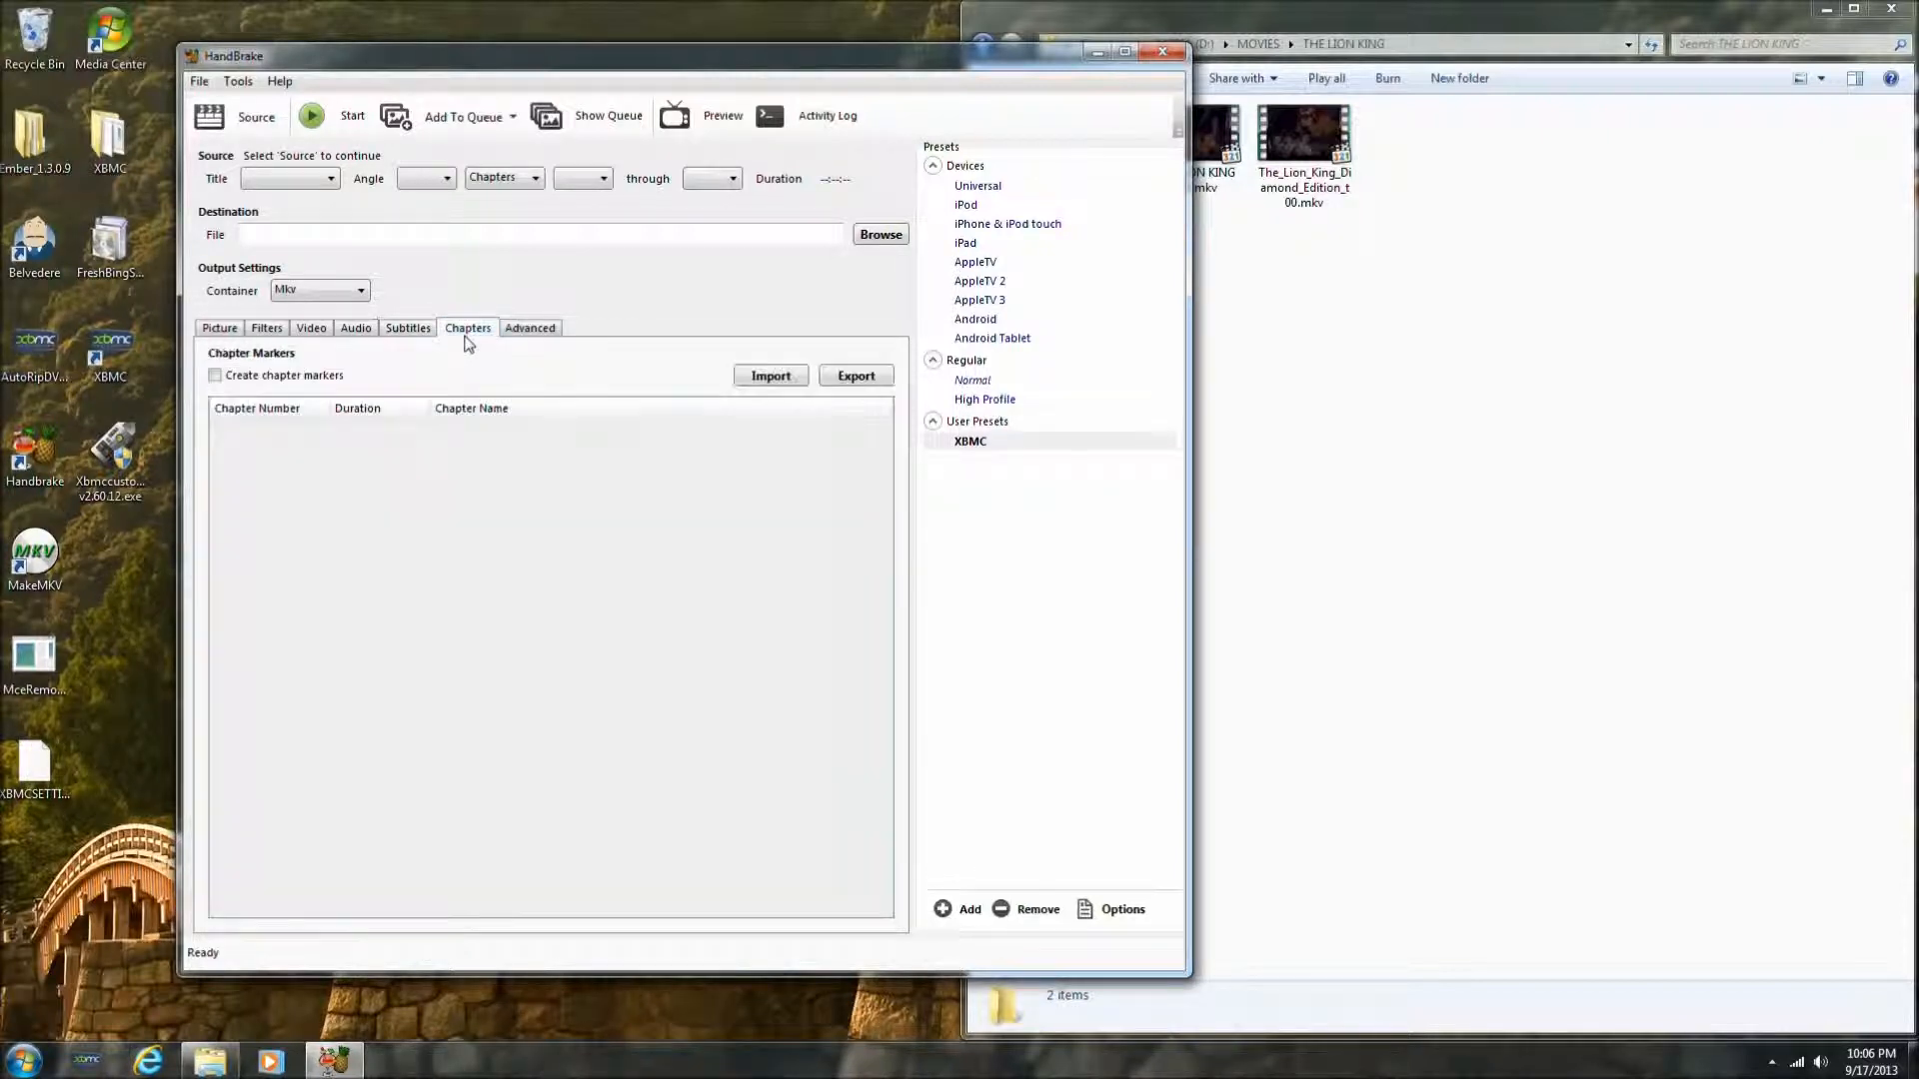
pyautogui.click(296, 381)
pyautogui.click(531, 335)
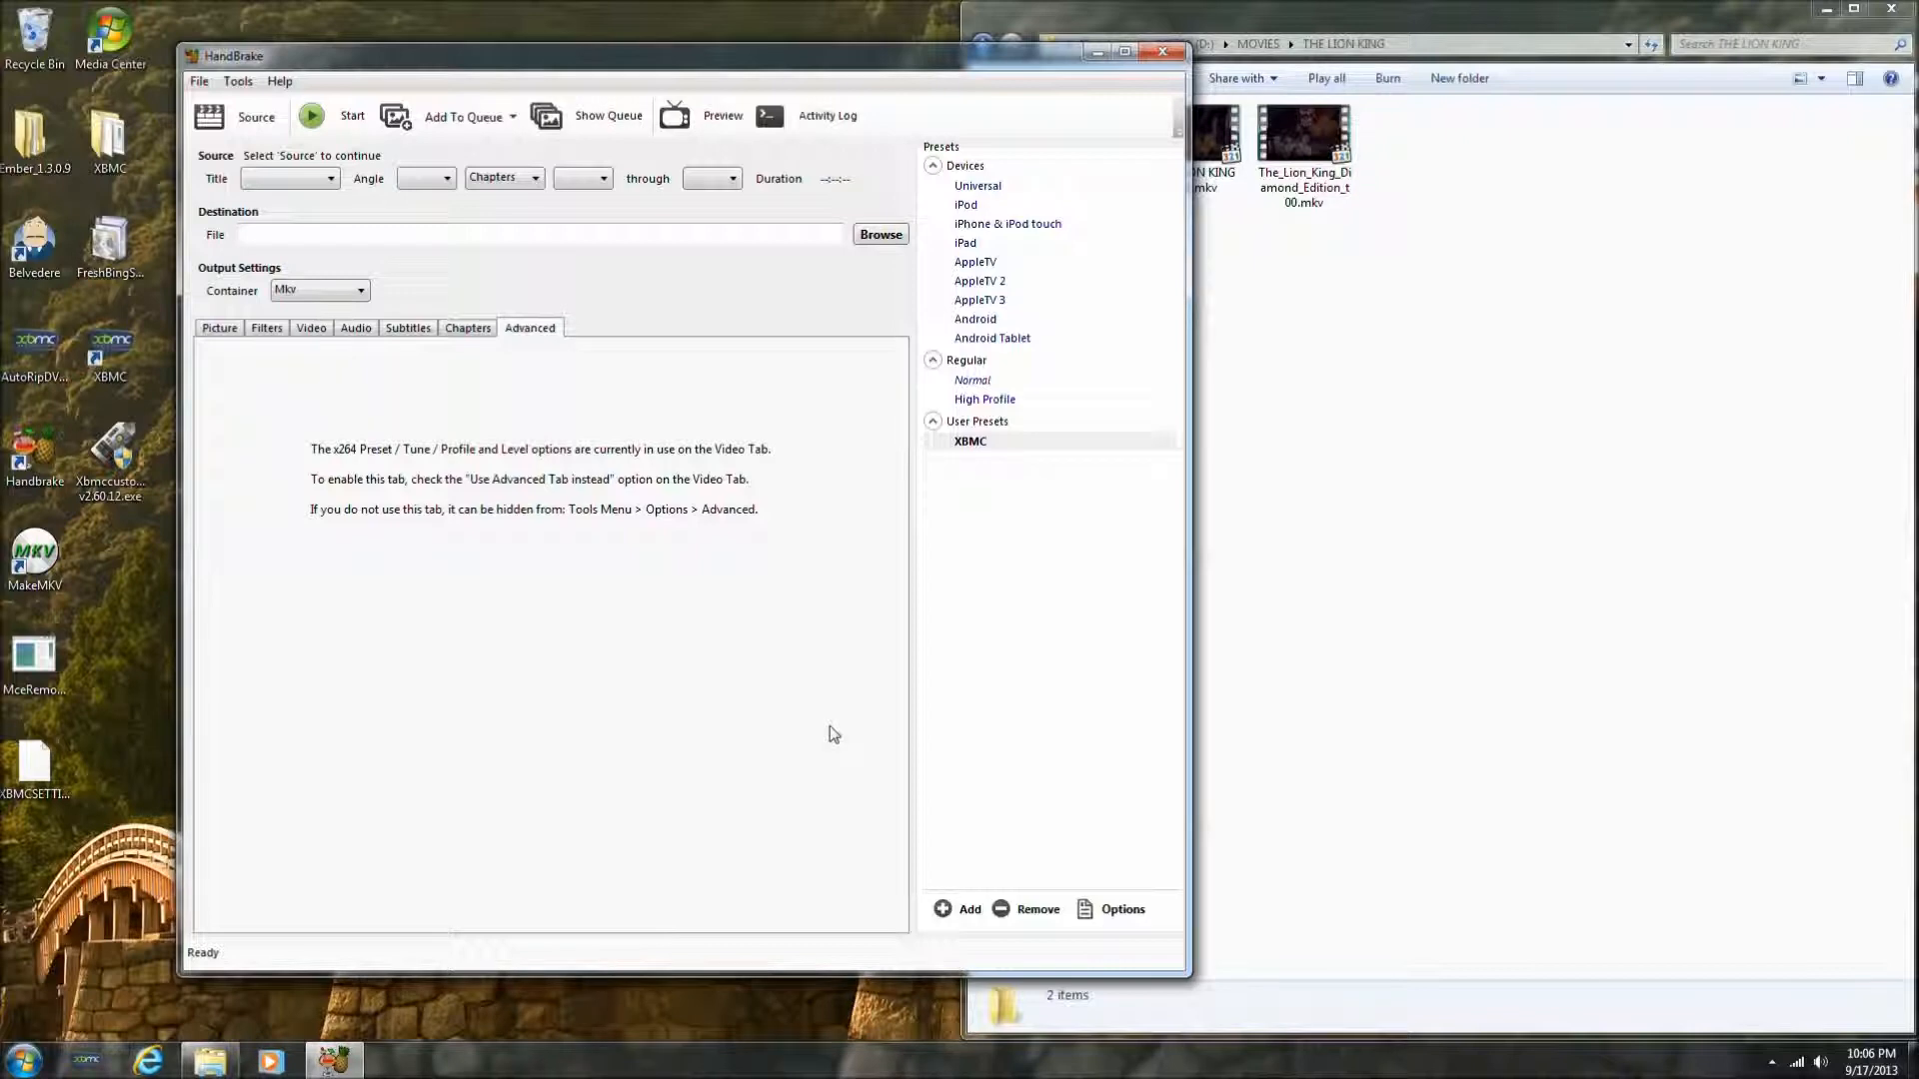
# Review the configured chapter, subtitle, audio, video, filter and picture settings of the XBMC preset once more
pyautogui.click(472, 337)
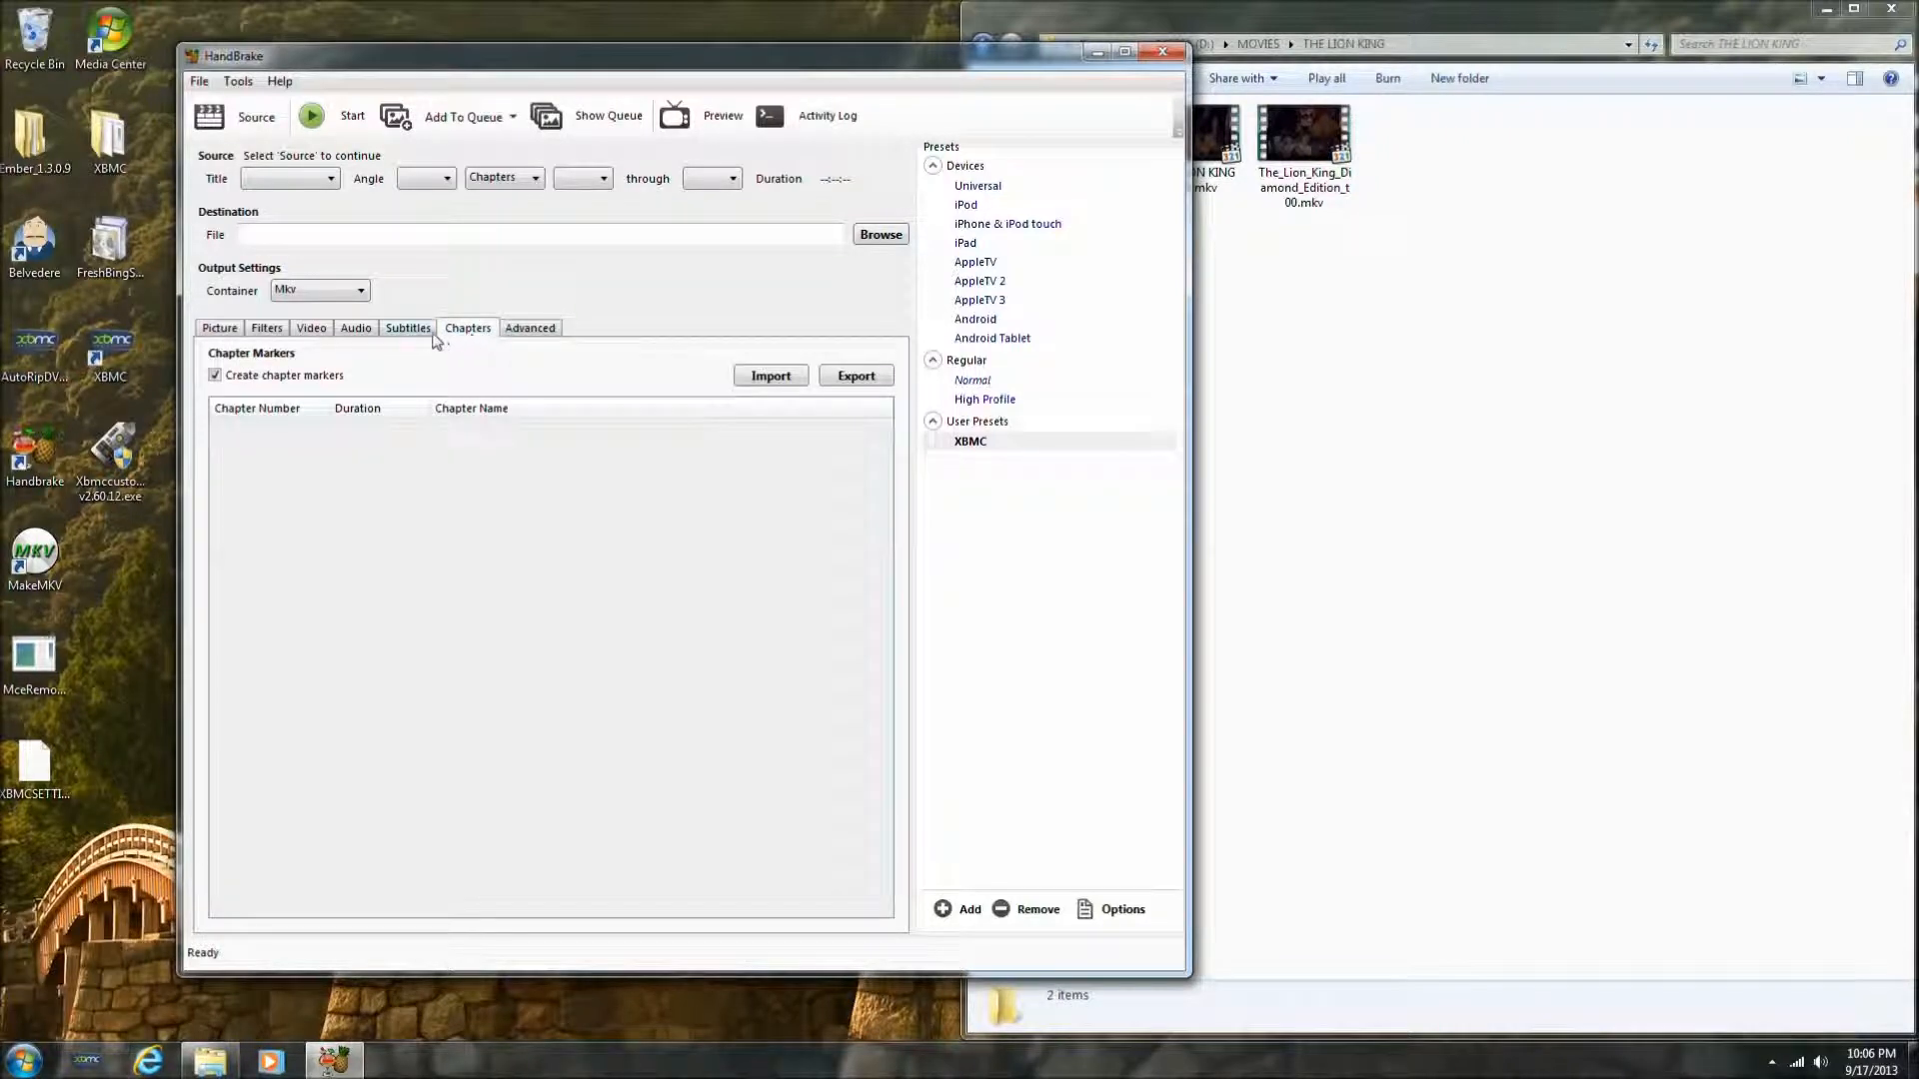
pyautogui.click(432, 340)
pyautogui.click(373, 340)
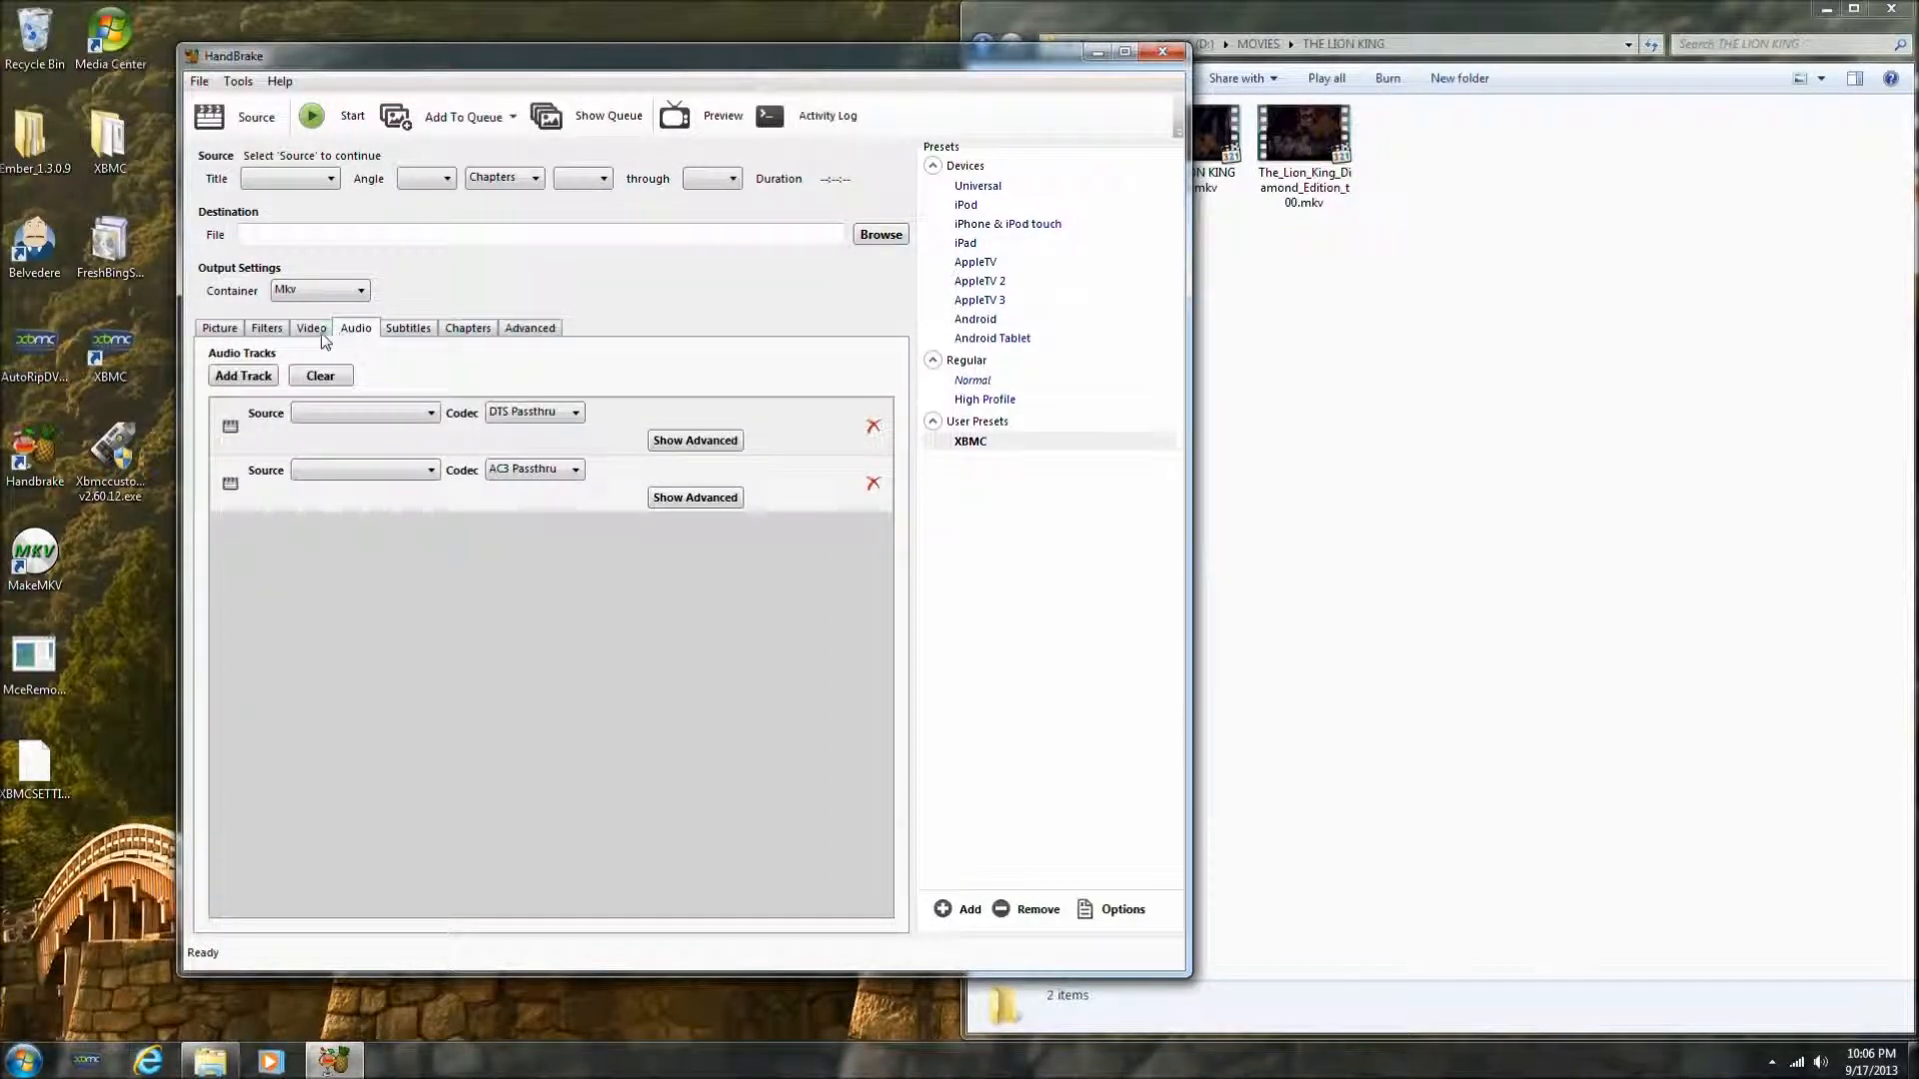
pyautogui.click(322, 340)
pyautogui.click(256, 333)
pyautogui.click(227, 333)
pyautogui.click(278, 333)
pyautogui.click(312, 333)
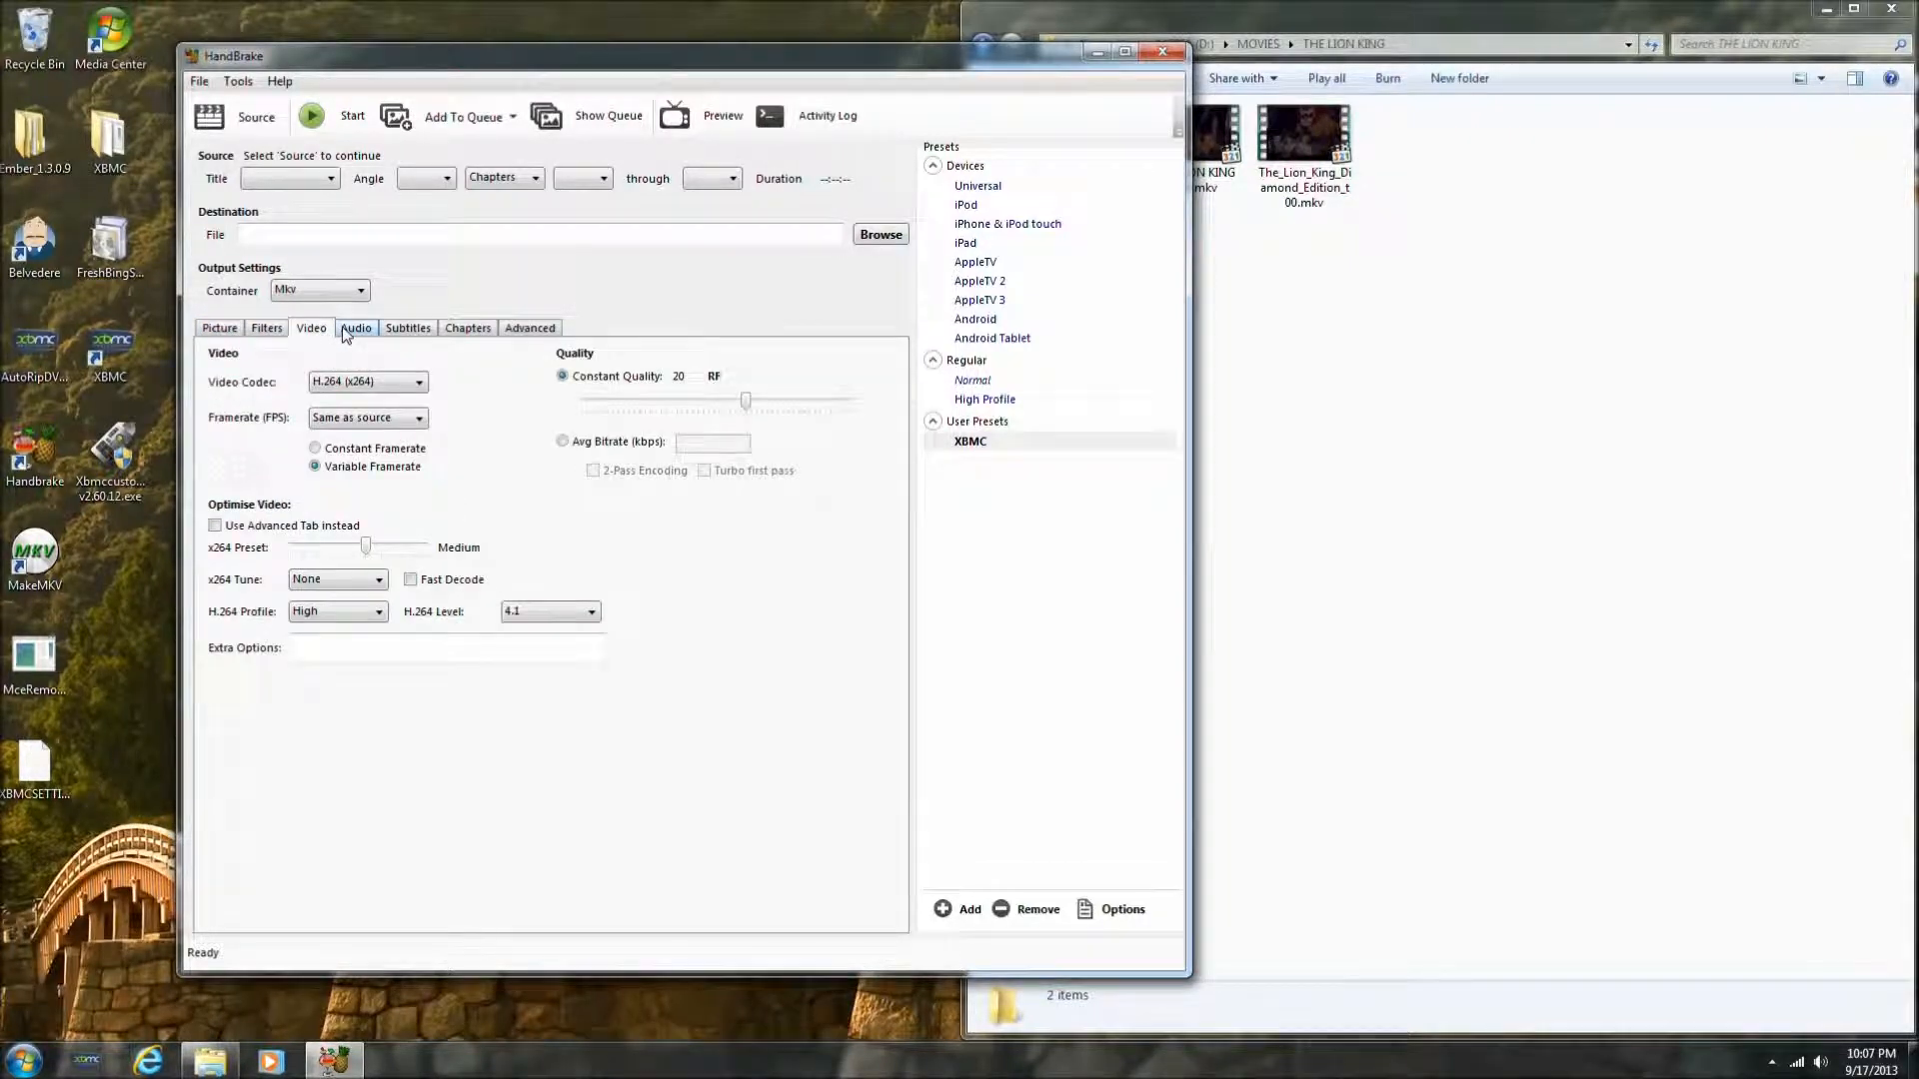
pyautogui.click(358, 332)
pyautogui.click(406, 332)
pyautogui.click(468, 332)
pyautogui.click(527, 332)
# Export the XBMC user preset to the Desktop as a plist file, entering XBMC as the file name
pyautogui.click(974, 443)
pyautogui.click(1135, 911)
pyautogui.click(1114, 857)
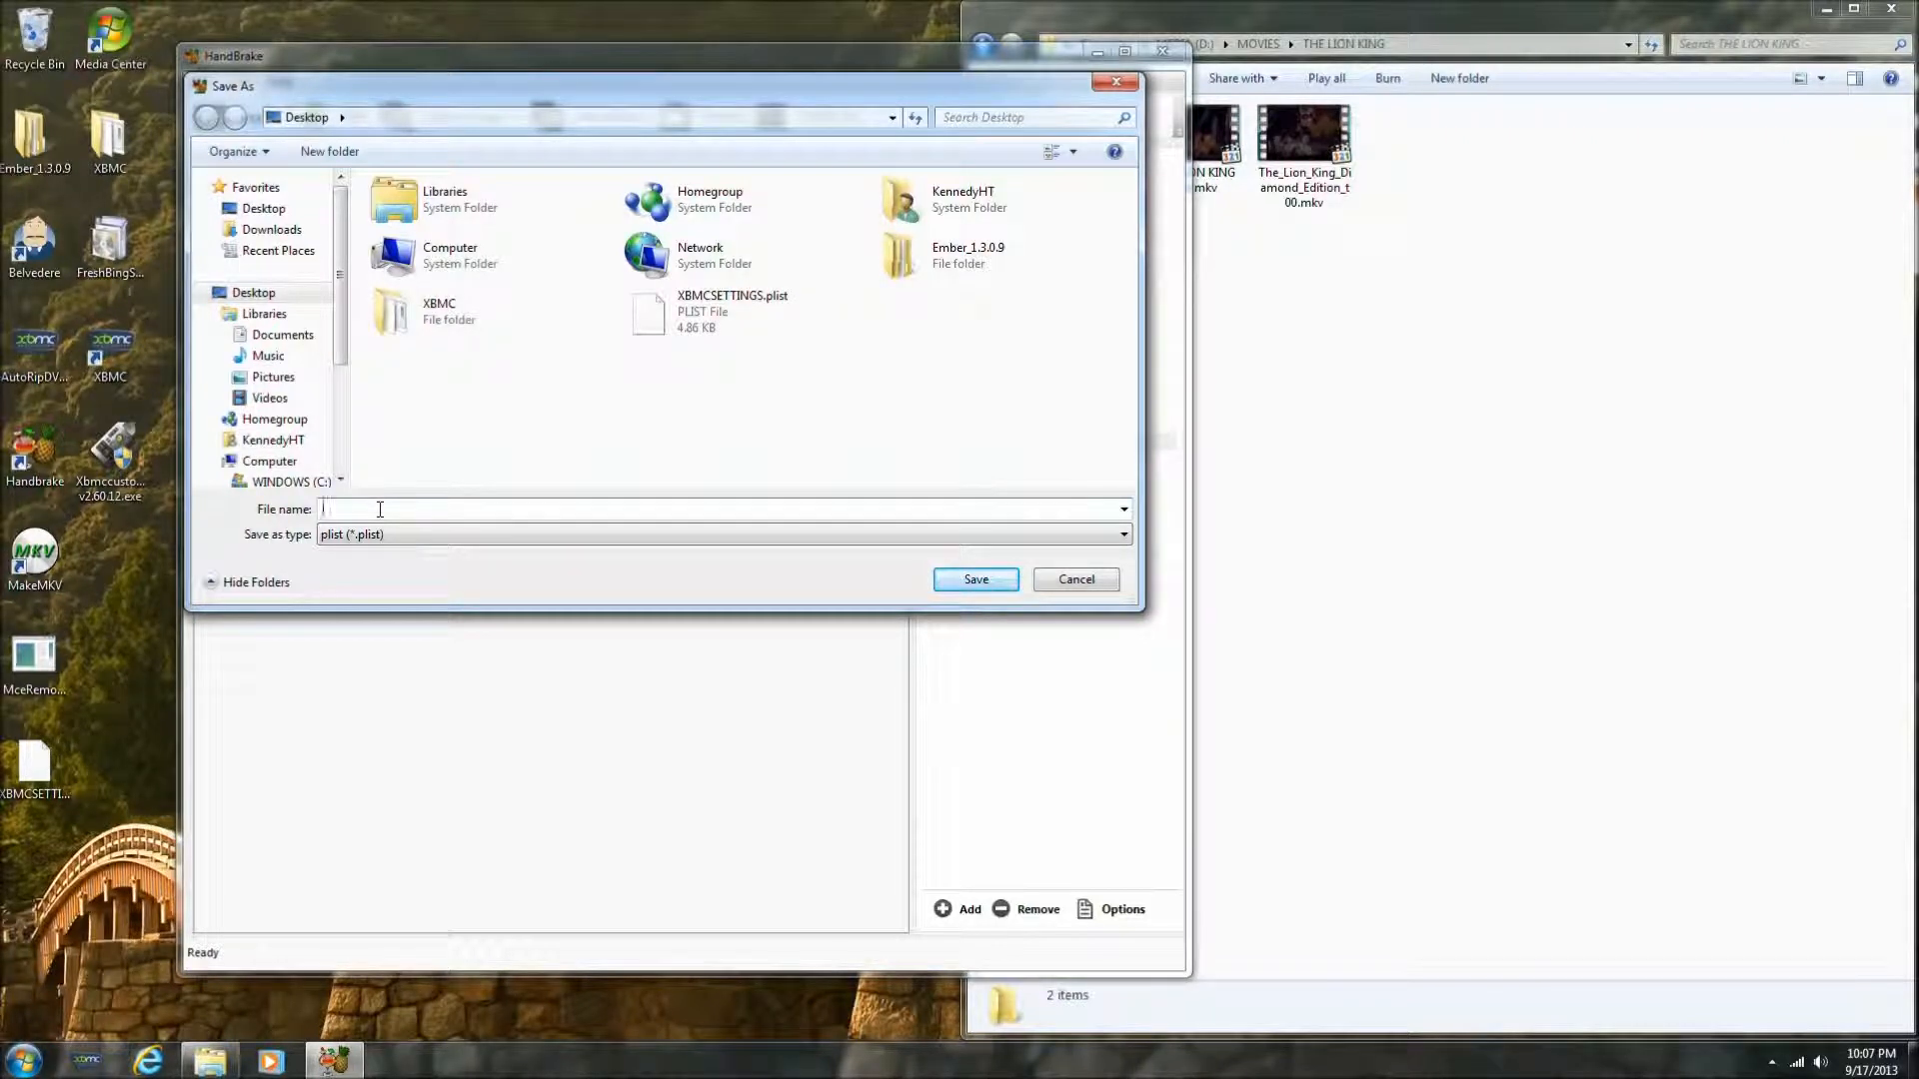
pyautogui.write('XBMC')
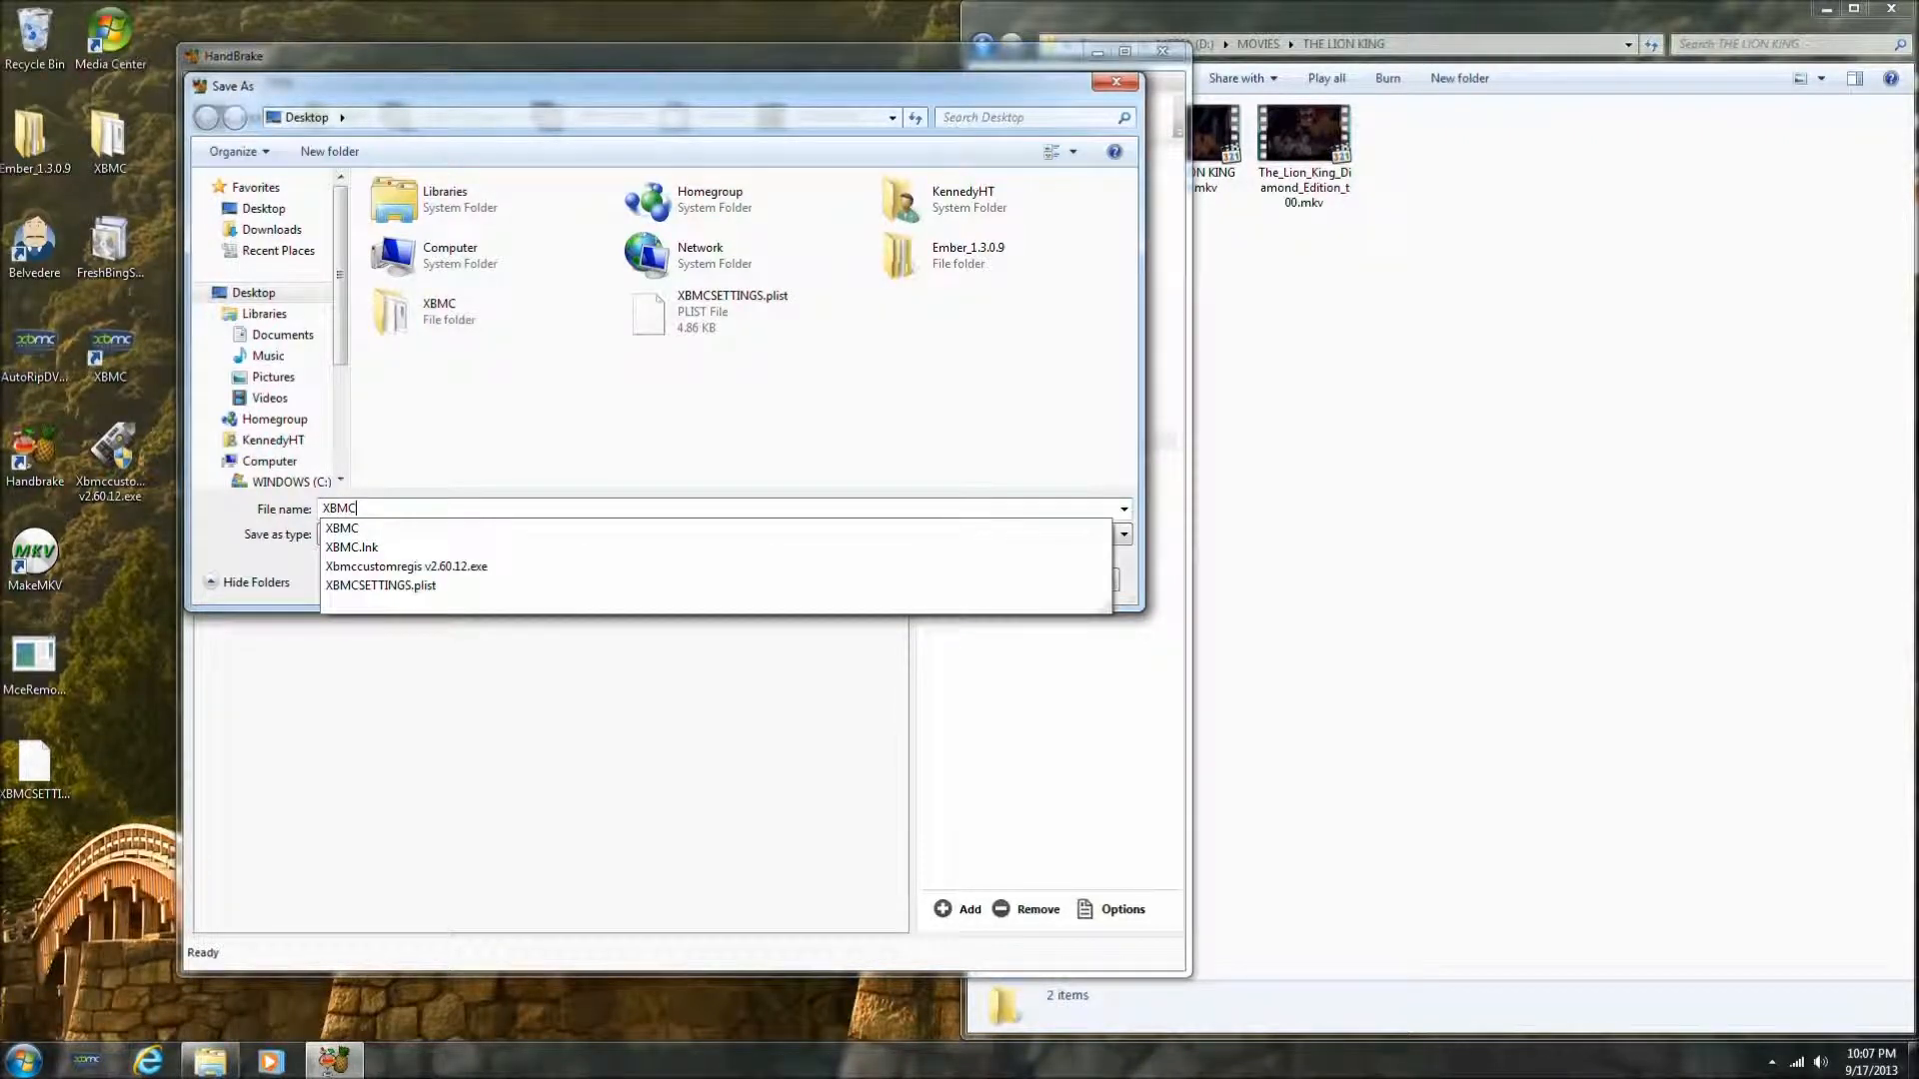